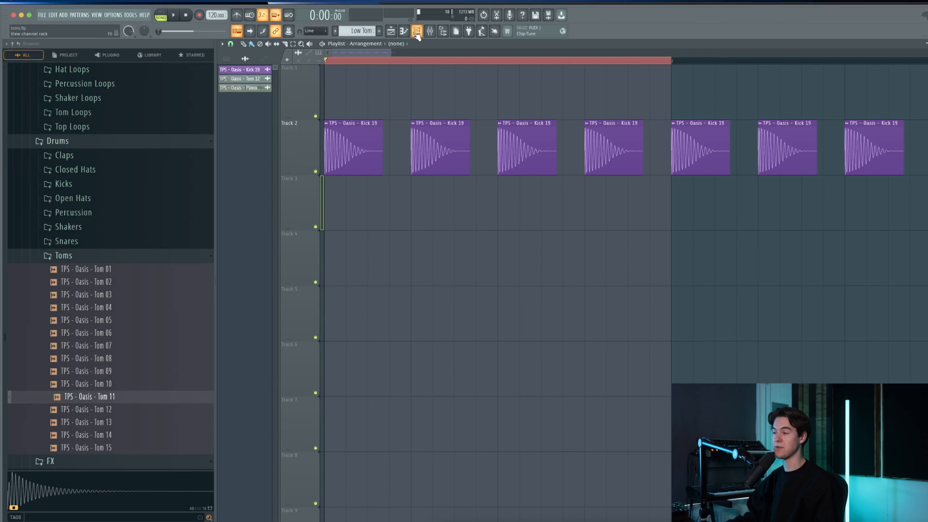
Open the Low Tom channel's sampler settings from the channel rack and place its window clear of the rack.
click(417, 32)
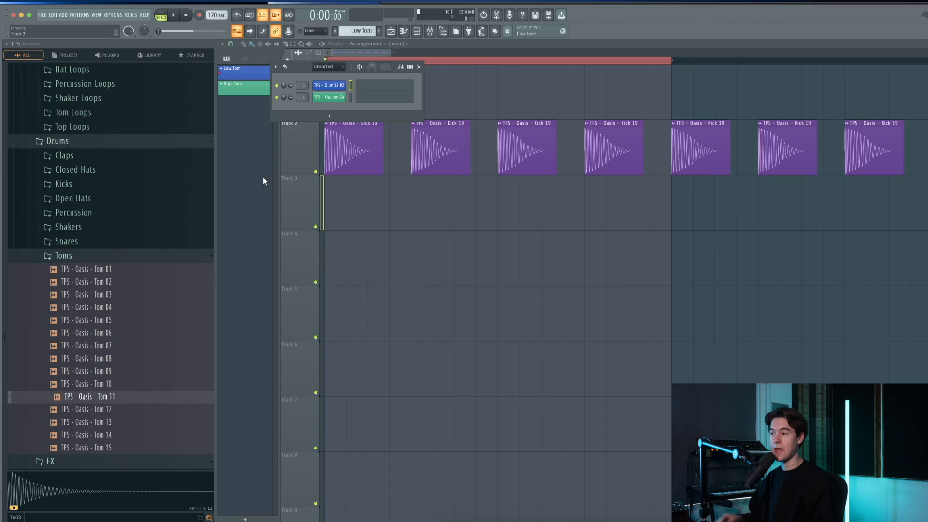
click(329, 86)
drag(391, 132, 357, 131)
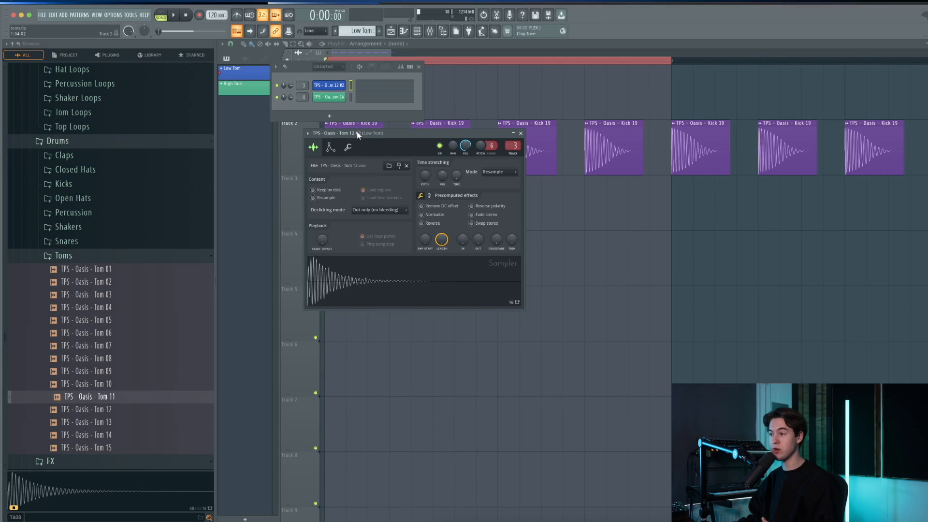
drag(357, 131, 368, 140)
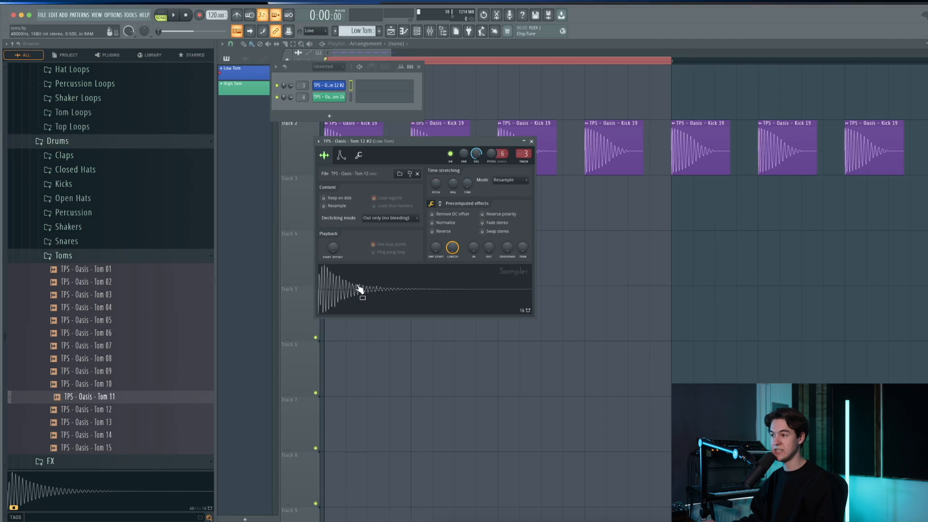
drag(388, 145, 359, 140)
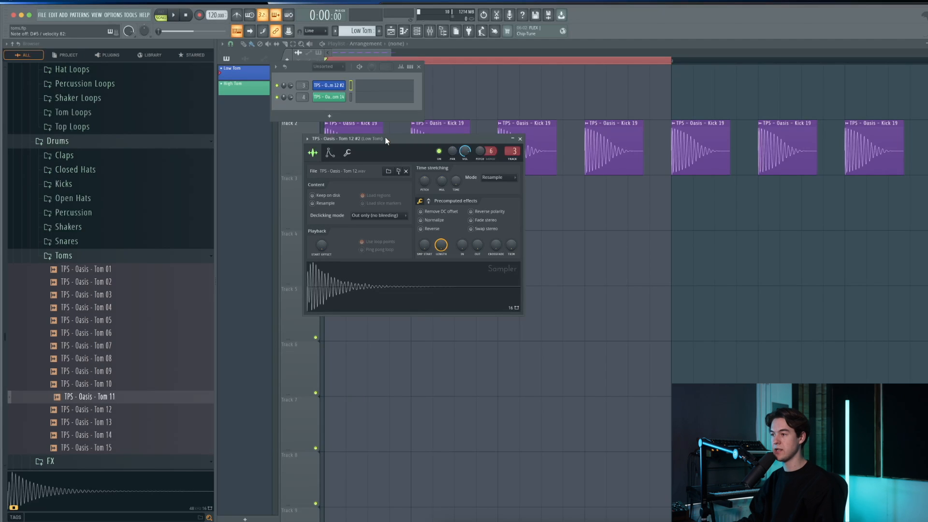
drag(387, 140, 396, 145)
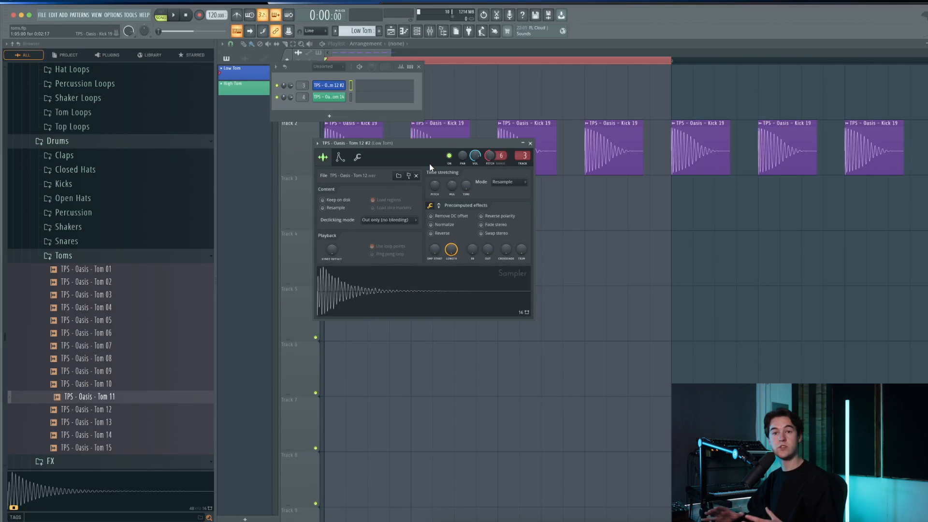
Load FabFilter Pro-Q 3 on the Low Tom mixer track and boost a bell band at 74.9 Hz with Q 2.684.
click(430, 32)
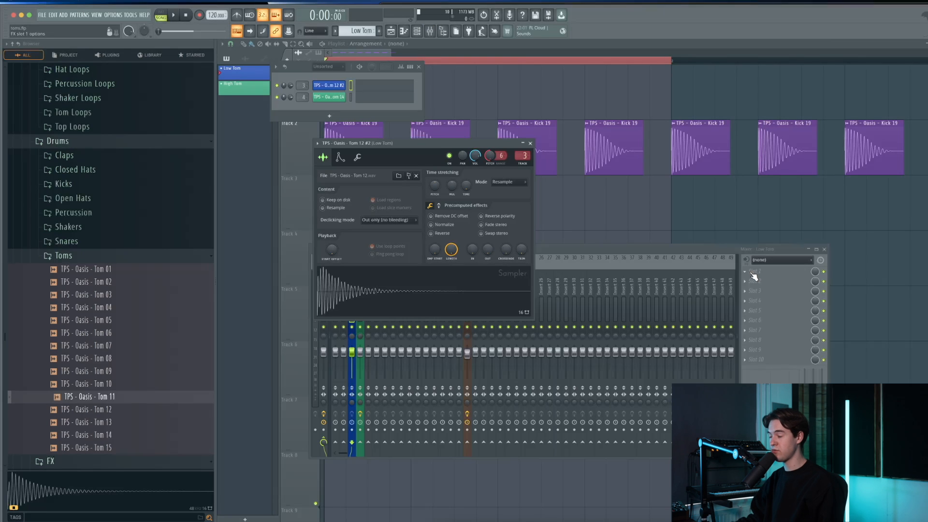
click(753, 274)
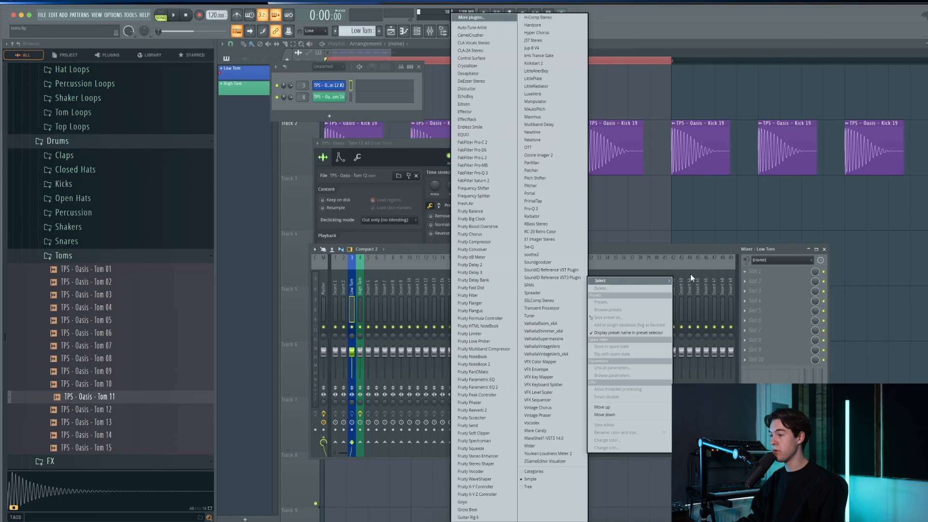
click(491, 173)
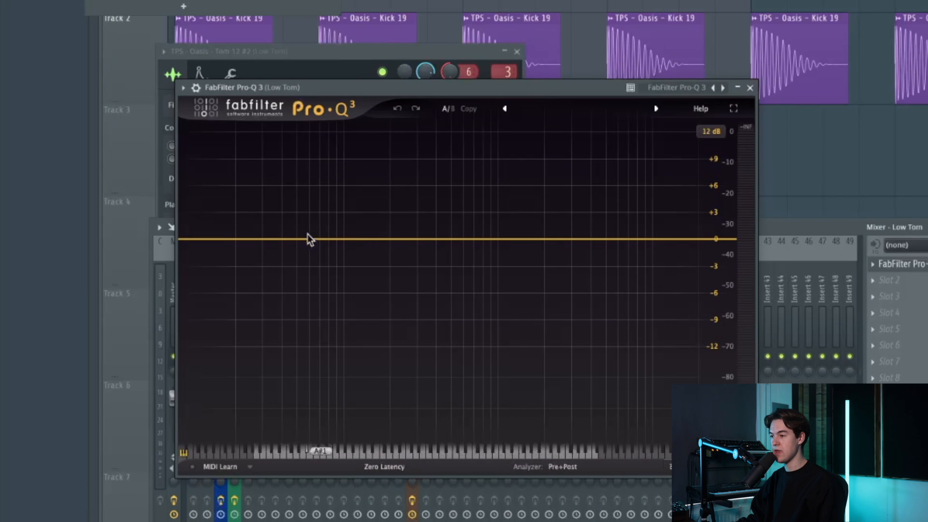
drag(318, 239, 324, 226)
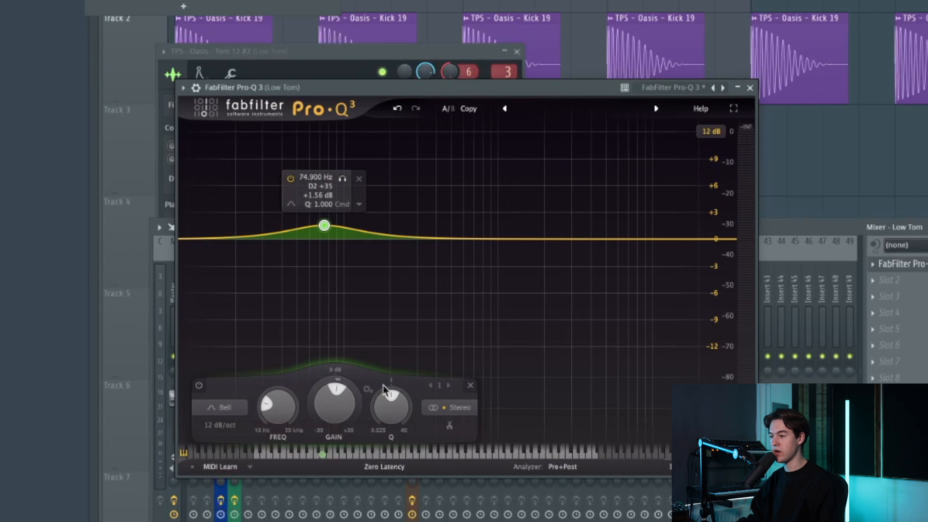
scroll(400, 406, up, 5)
scroll(400, 406, down, 5)
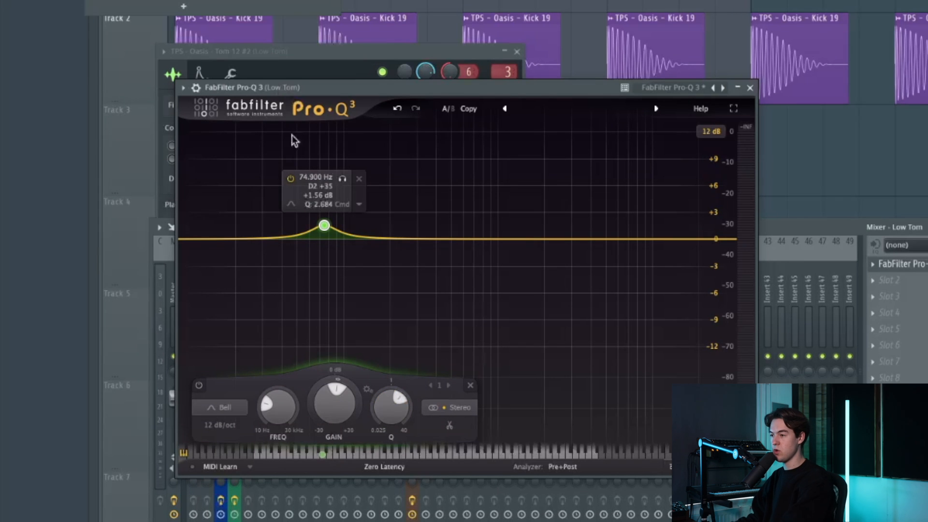
scroll(346, 392, up, 6)
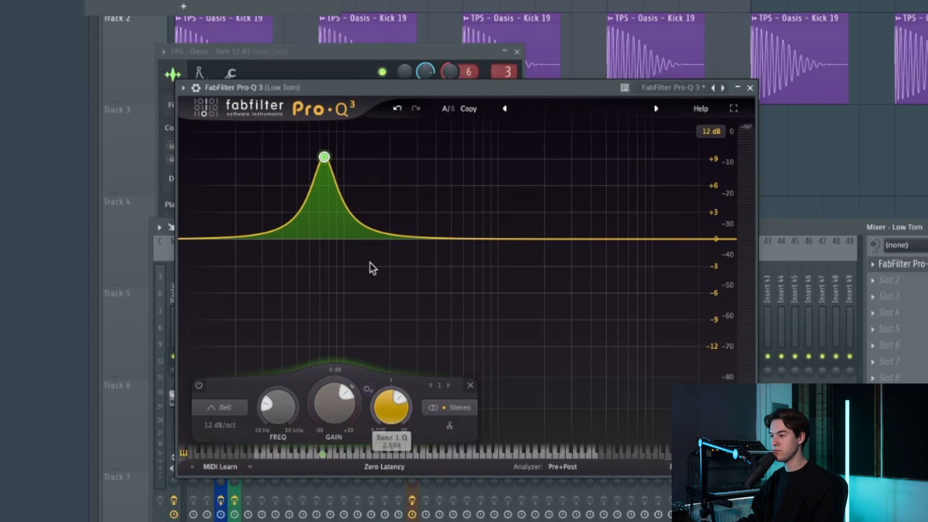
Sweep the Pro-Q 3 bell band to about 104 Hz, with Q 11.50 and a gain of about +8.2 dB.
drag(343, 179, 368, 218)
drag(339, 157, 358, 189)
scroll(410, 403, up, 4)
scroll(410, 403, up, 3)
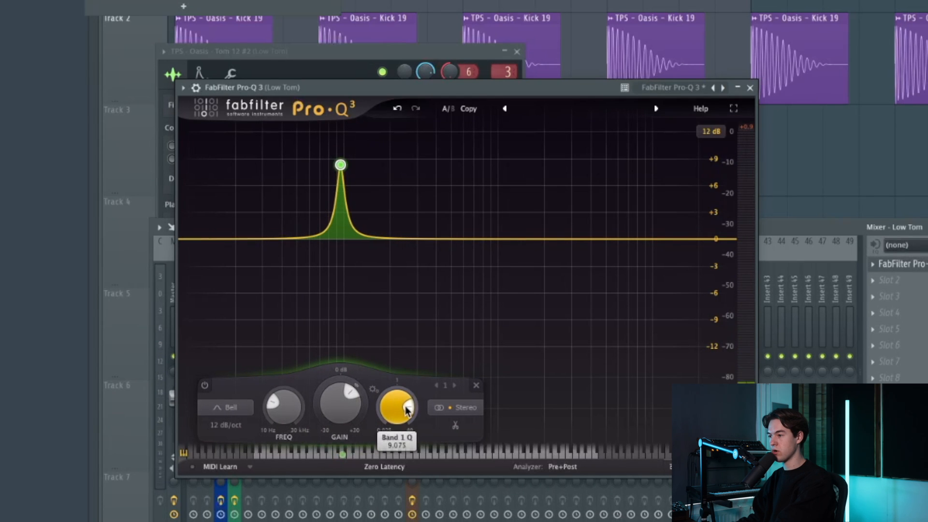
mouse_move(344, 183)
drag(361, 187, 366, 191)
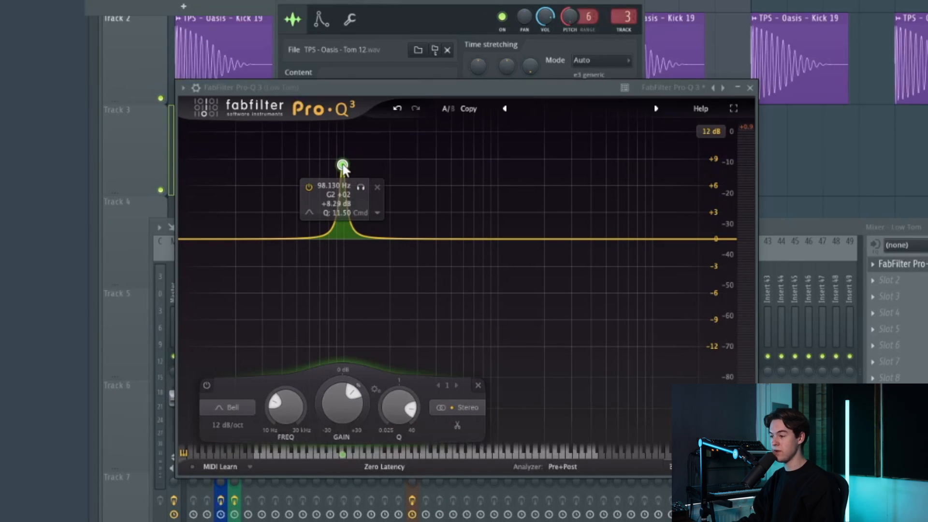
drag(342, 165, 346, 165)
Close the Low Tom sampler window and audition the boosted Pro-Q 3 band across higher frequencies.
drag(453, 1, 314, 47)
click(750, 88)
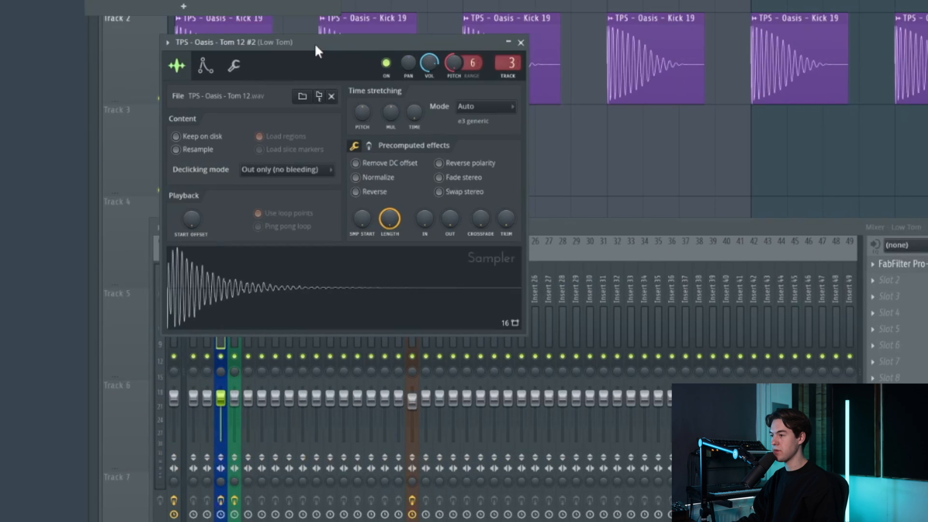
click(521, 43)
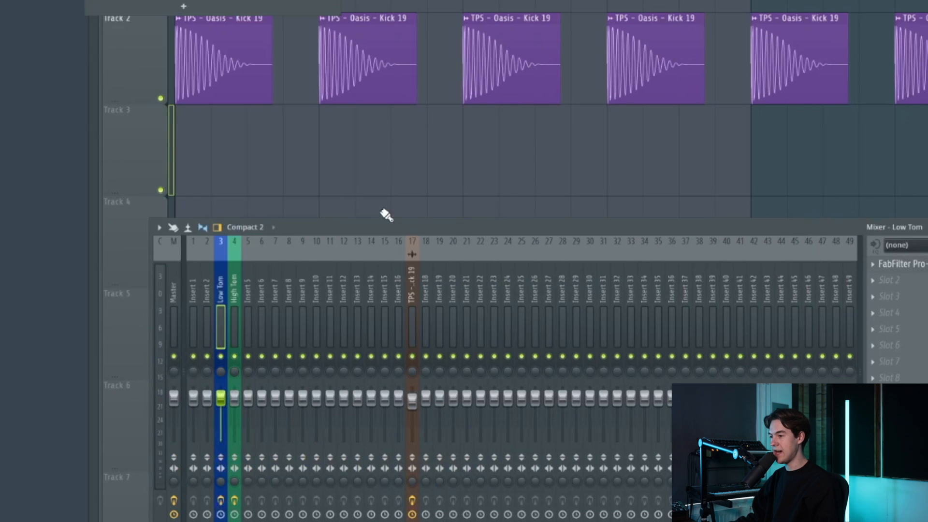
click(921, 264)
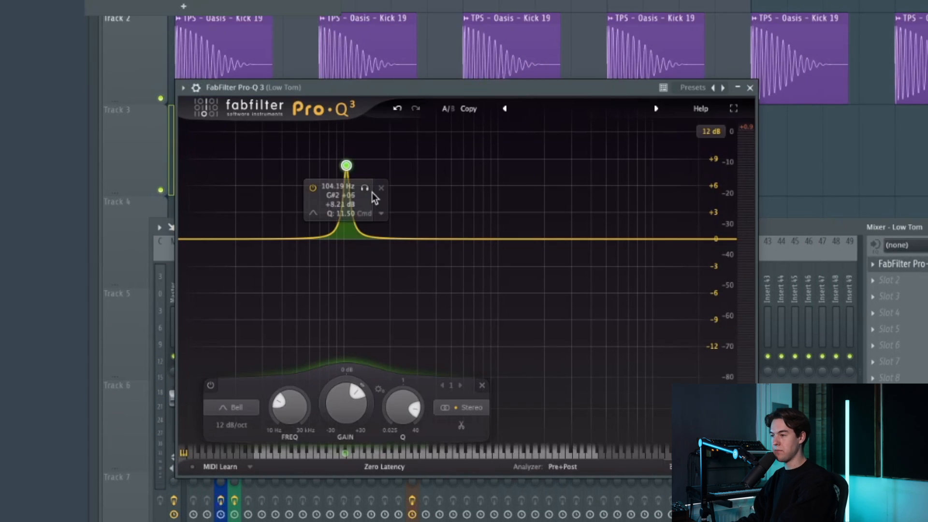
click(370, 189)
drag(371, 193, 405, 192)
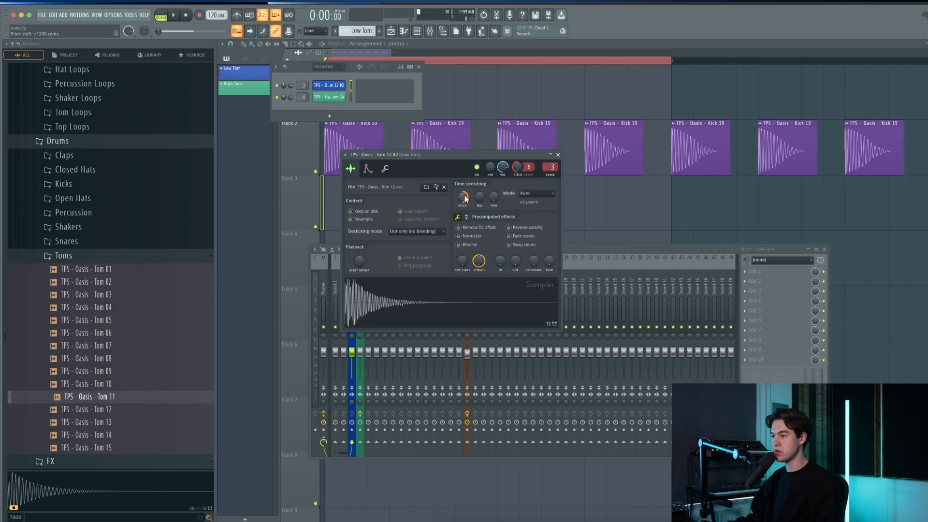
Reset the time-stretching pitch of the Low Tom sample and close its sampler window.
right_click(465, 198)
click(480, 202)
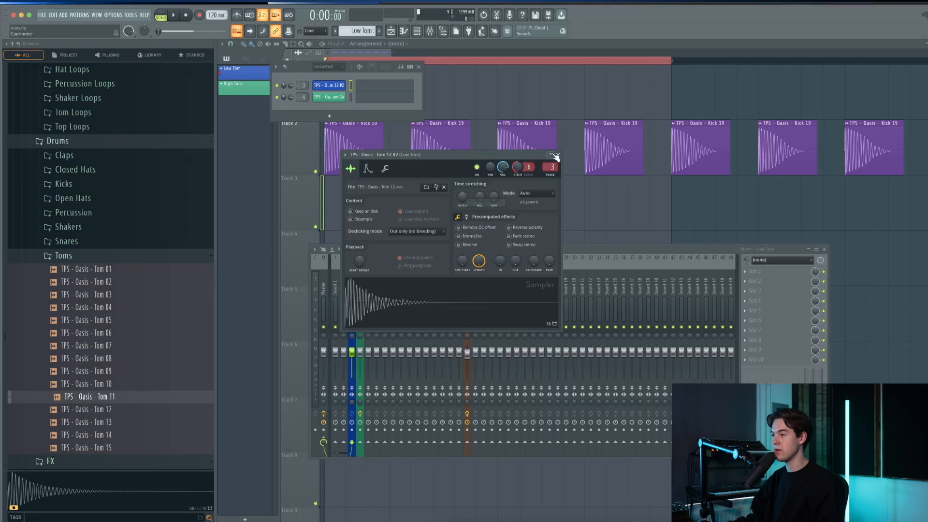
click(557, 155)
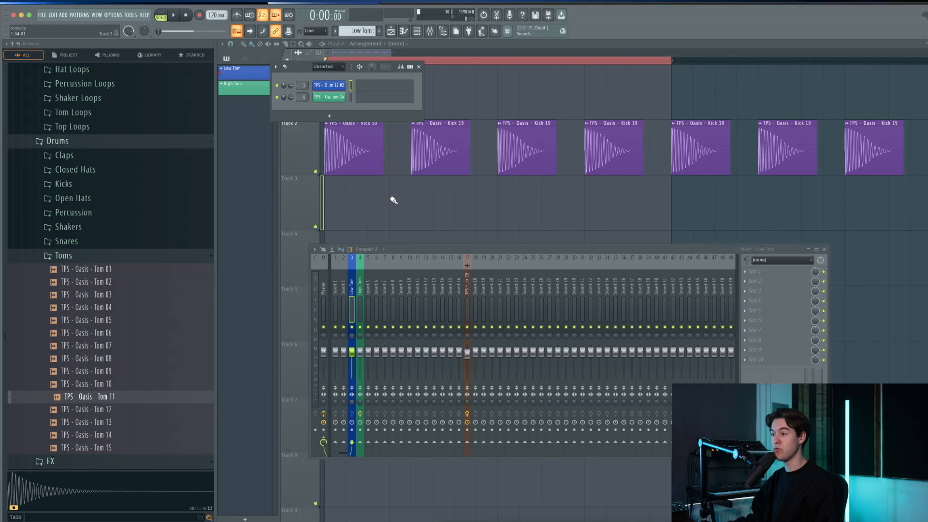
Place the Low Tom pattern on Track 3 at the start of the arrangement and open it in the piano roll.
drag(239, 74, 357, 197)
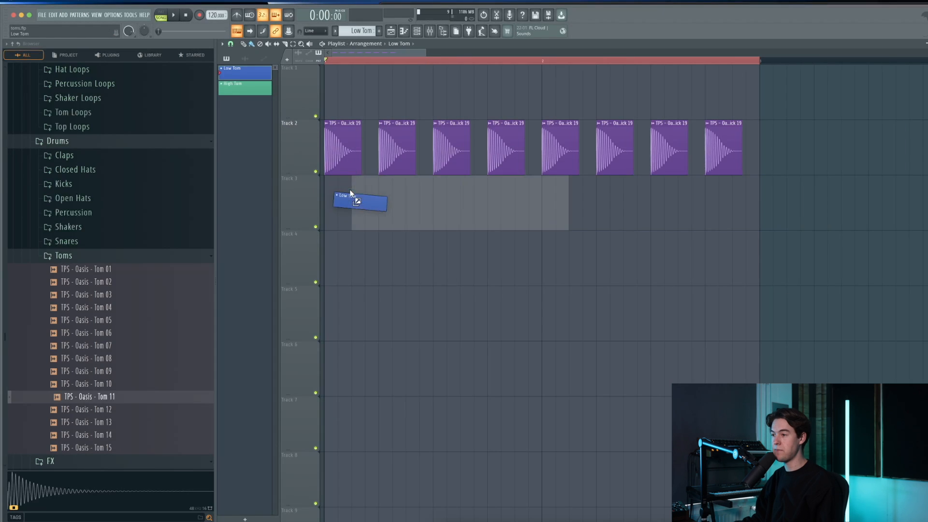
drag(357, 199, 353, 202)
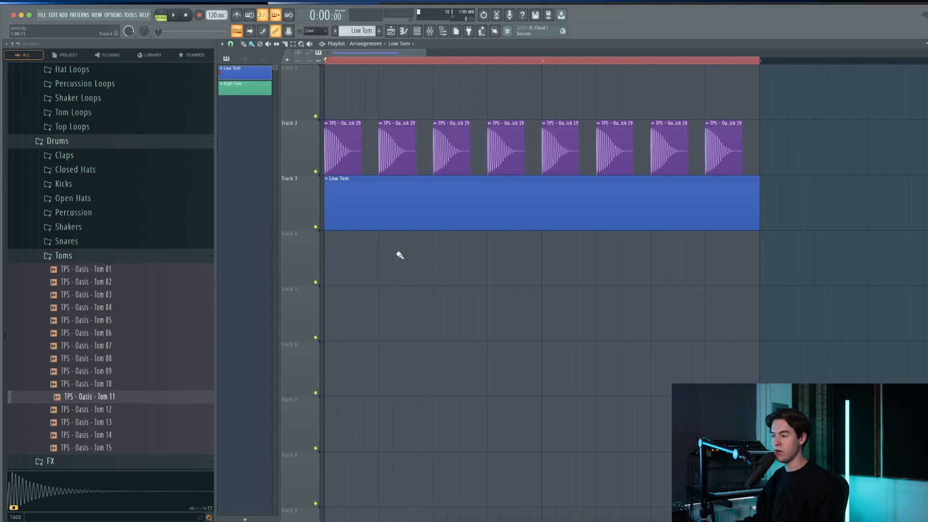
double_click(381, 210)
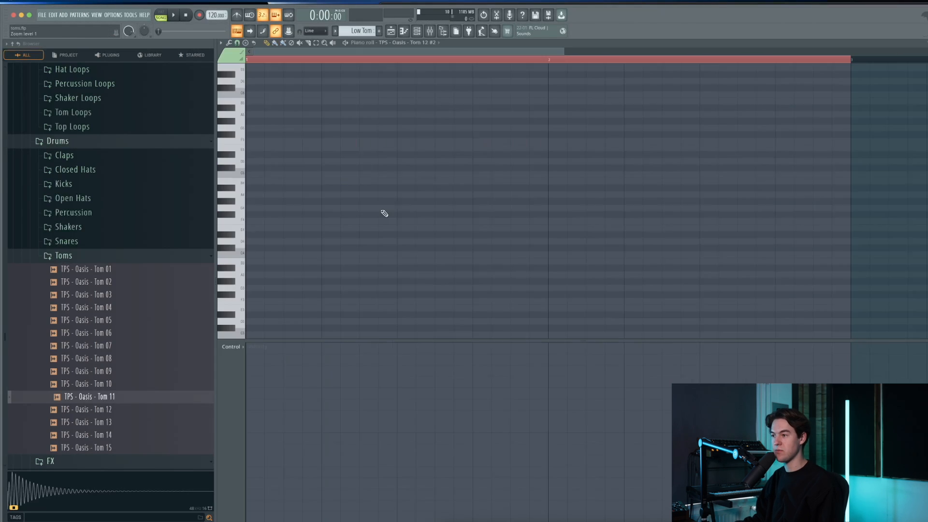
Start playback and place one-step C5 notes on steps 2 and 15 of bar 1 in the Low Tom pattern.
click(278, 175)
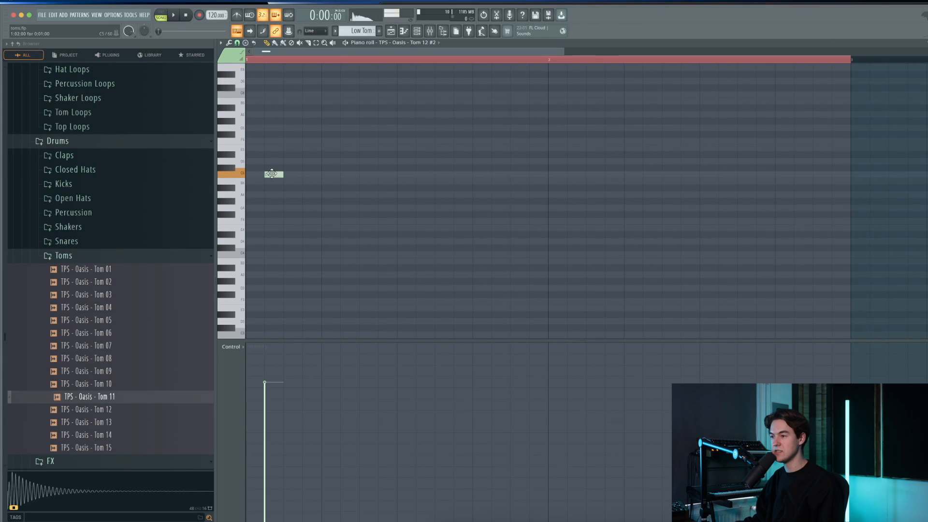
key(space)
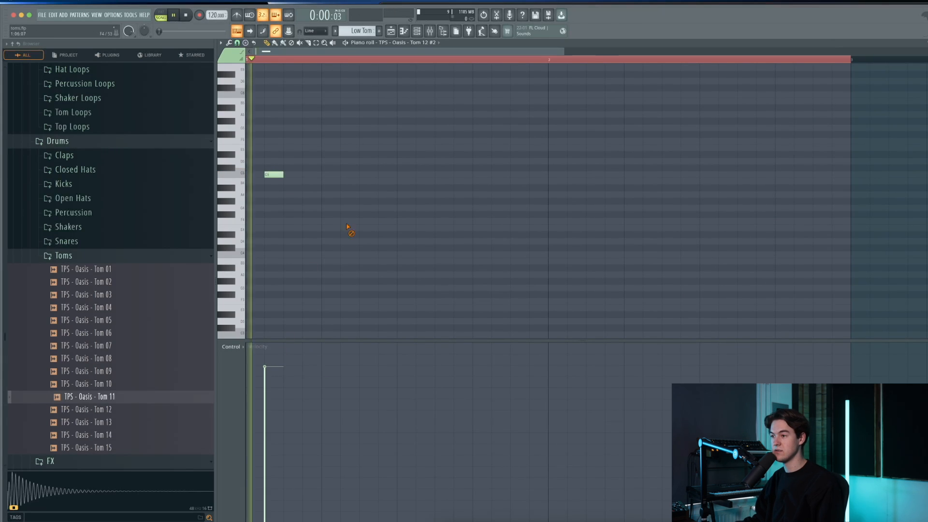
click(379, 174)
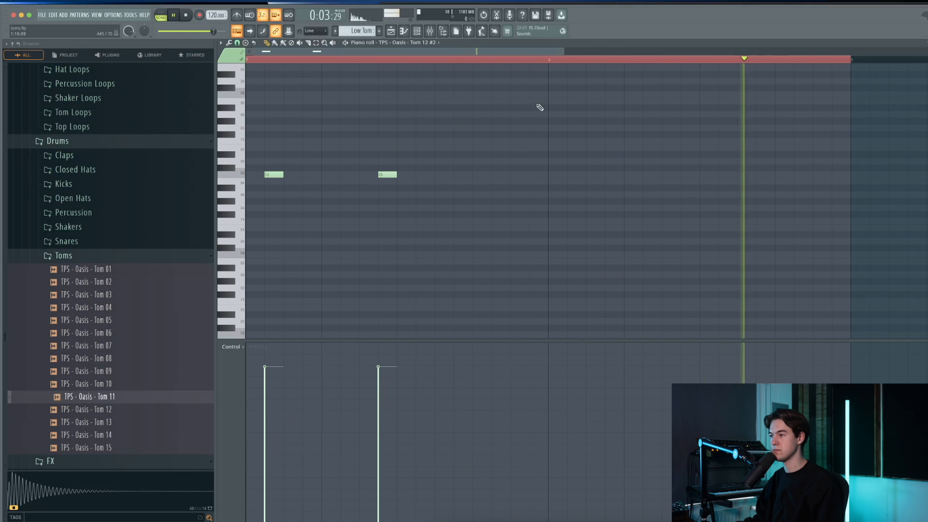
scroll(397, 152, up, 3)
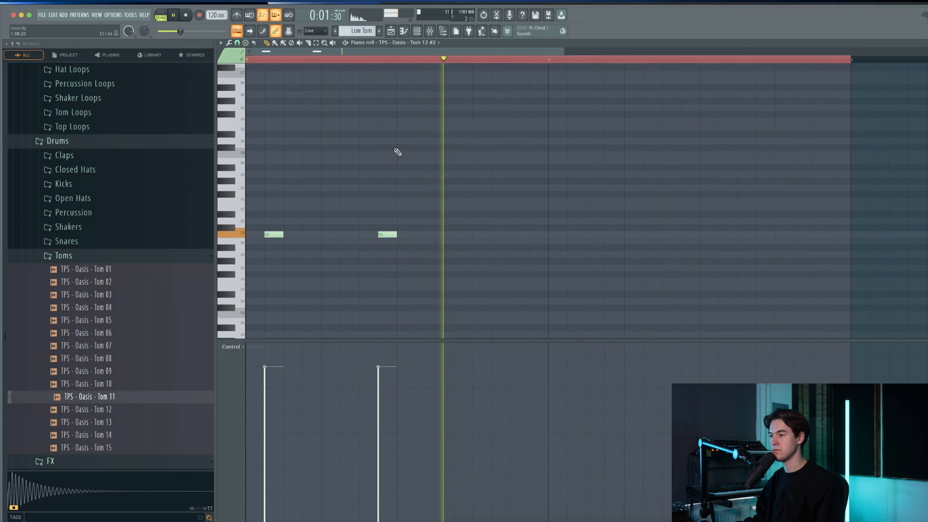
drag(380, 235, 512, 236)
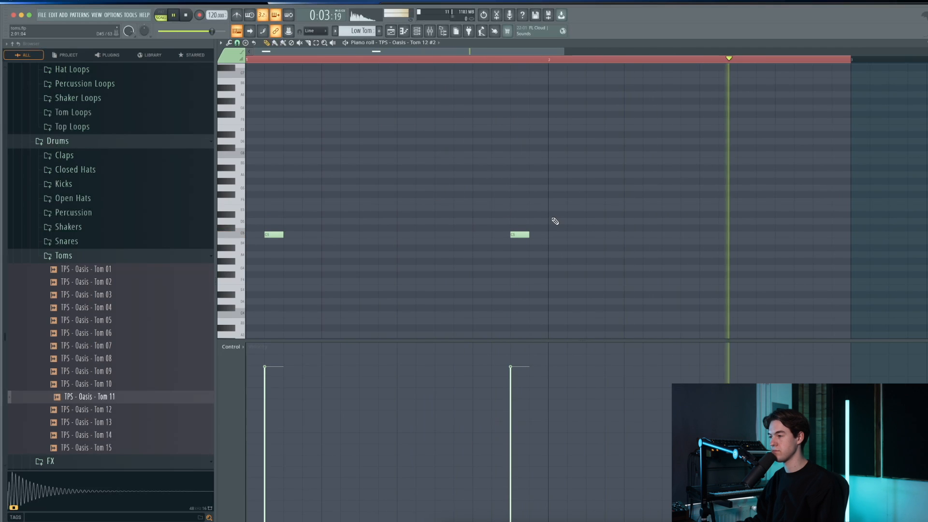
Add one-step C5 notes on steps 2, 4 and 15 of bar 2 in the Low Tom pattern.
click(583, 235)
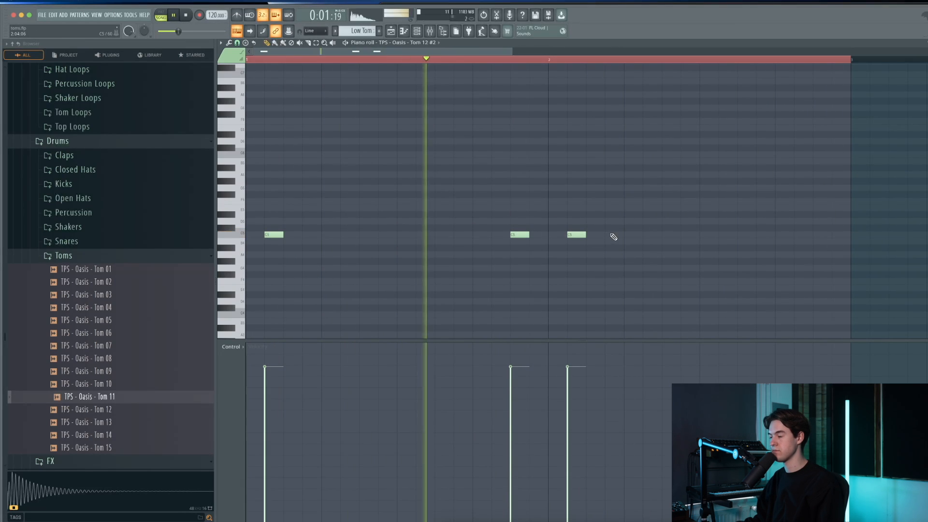
click(613, 235)
click(822, 235)
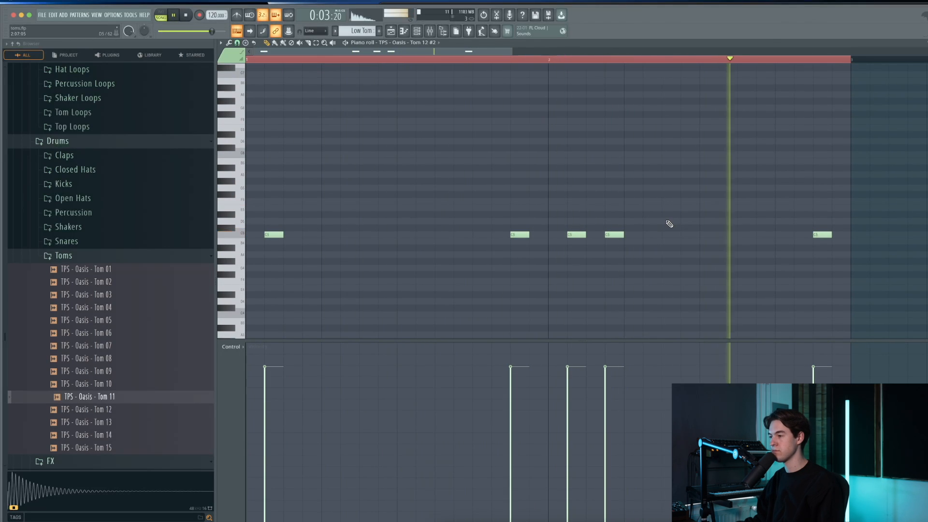
Check the Low Tom pattern against the kicks in the playlist, stop playback and return to the piano roll.
key(F5)
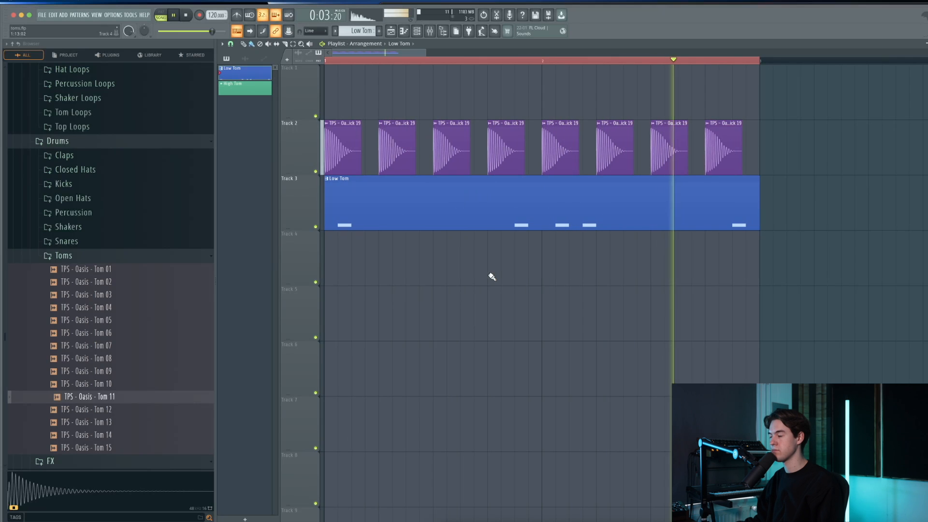
key(space)
key(F7)
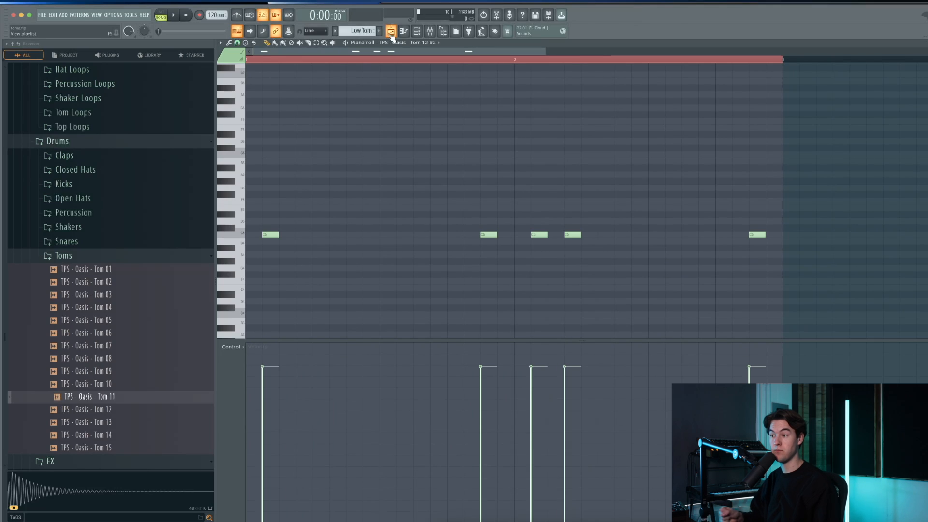
Try the first C5 note on step 4 of bar 1 and a test note on step 5, reverting both.
drag(263, 236, 296, 234)
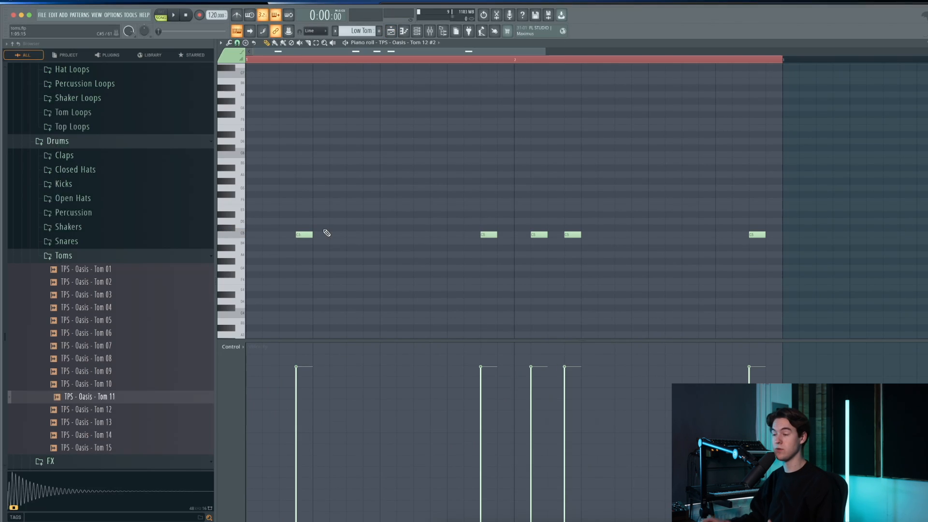
drag(302, 234, 269, 234)
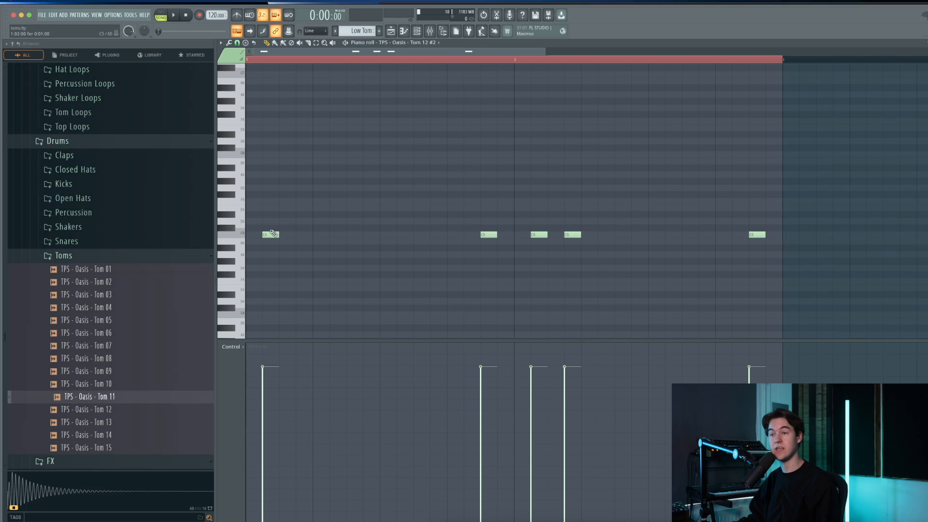
click(317, 235)
right_click(316, 235)
Try C5 notes on all four beats of bar 1, deleting those on beats 1, 3 and 4.
click(254, 236)
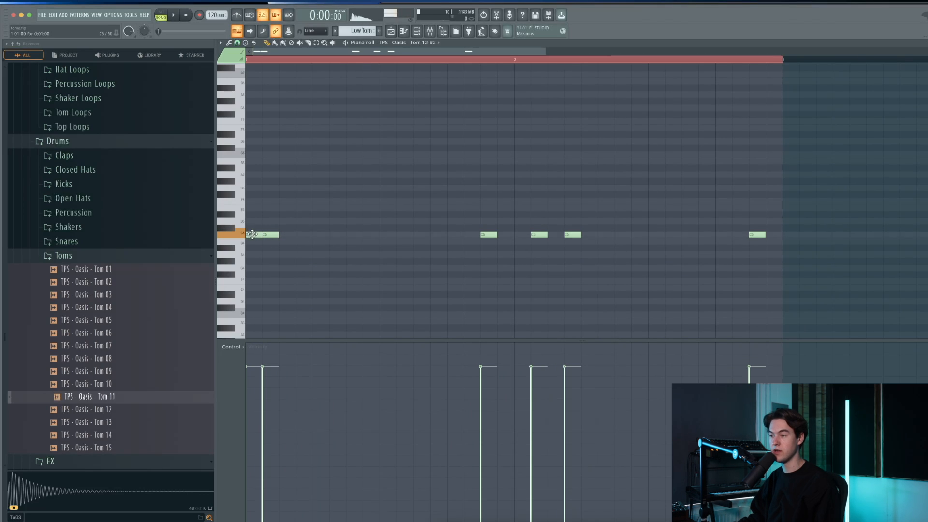
click(324, 236)
click(382, 236)
click(452, 235)
right_click(451, 235)
right_click(386, 235)
right_click(254, 234)
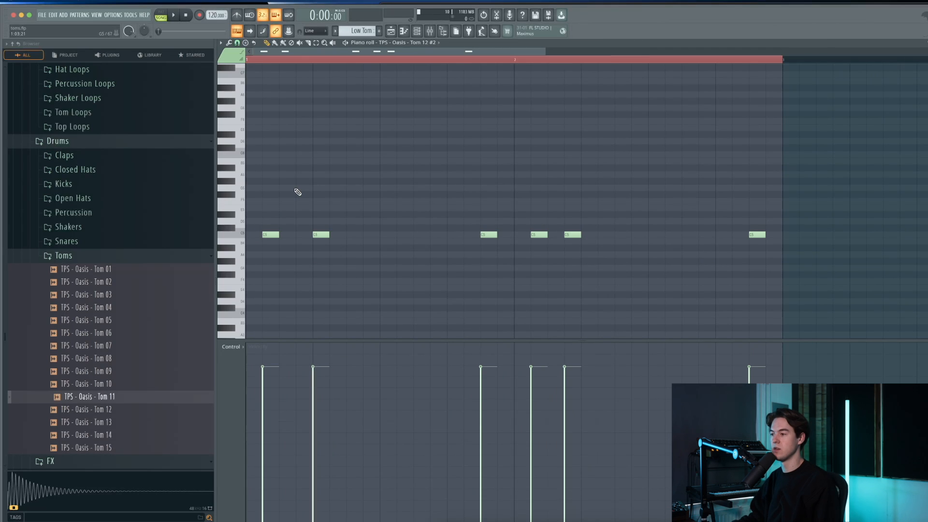
Audition the Low Tom pattern with the kicks in the playlist, stop playback and reopen the pattern in the piano roll.
key(F5)
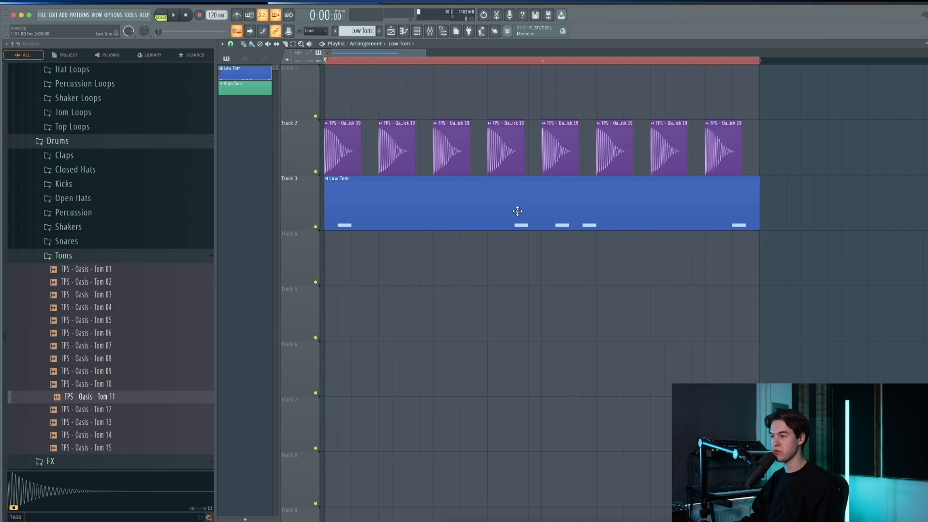
key(space)
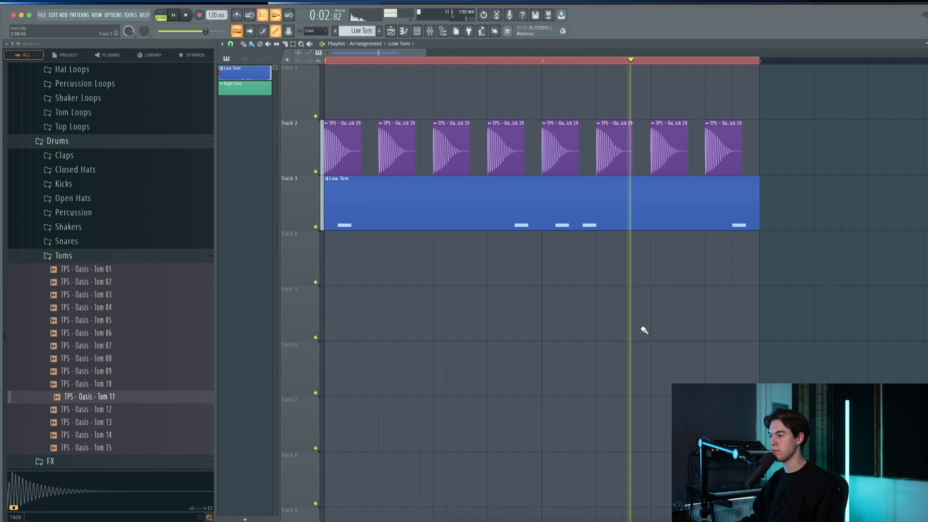
key(space)
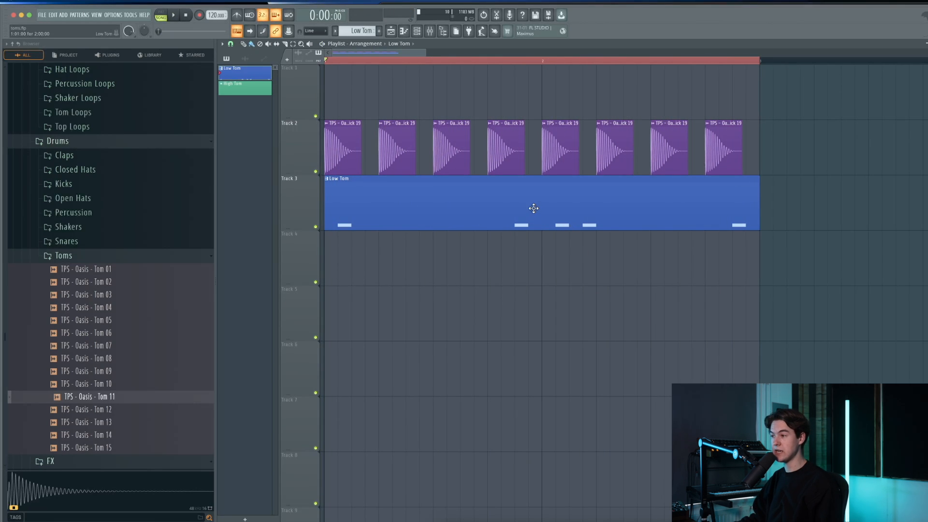
scroll(551, 211, down, 2)
double_click(566, 204)
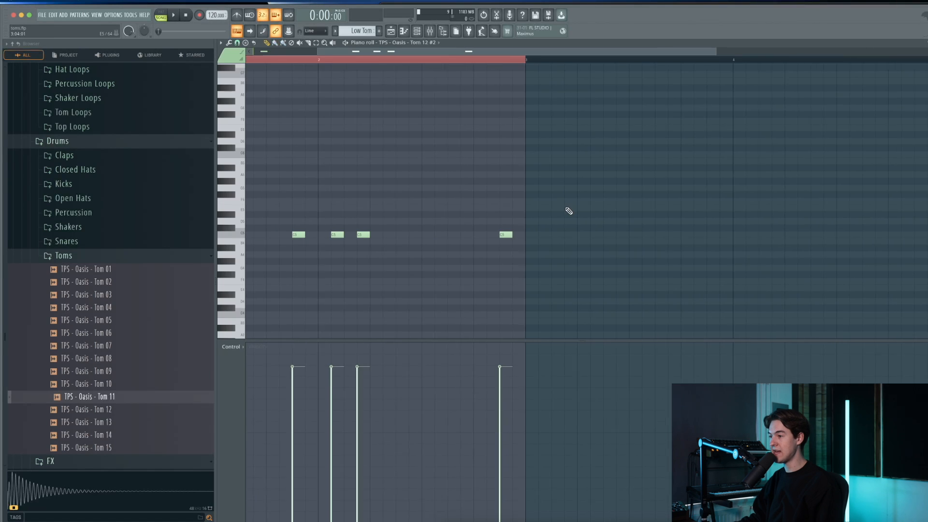
Transpose the last Low Tom note, on step 15 of bar 2, down five semitones to G4 and deselect it.
click(484, 62)
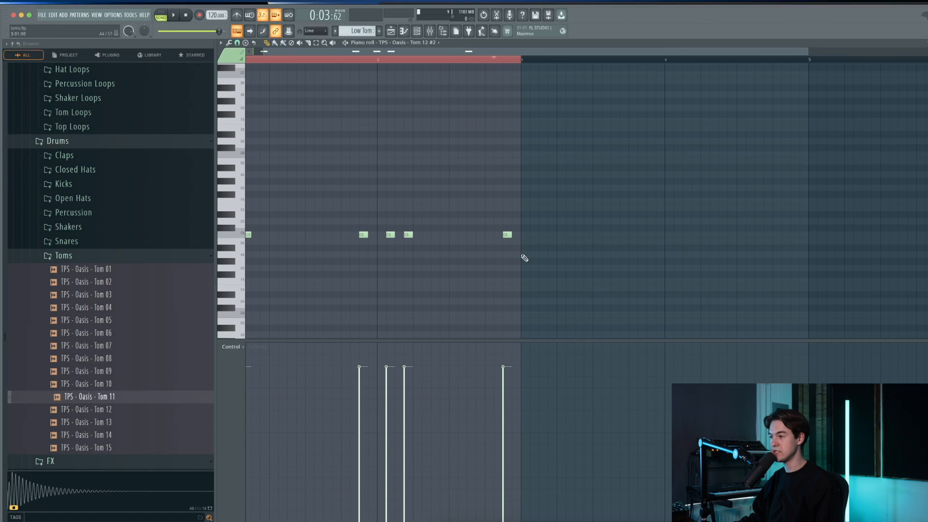
scroll(524, 259, down, 3)
ctrl+scroll(510, 230, up, 2)
click(499, 173)
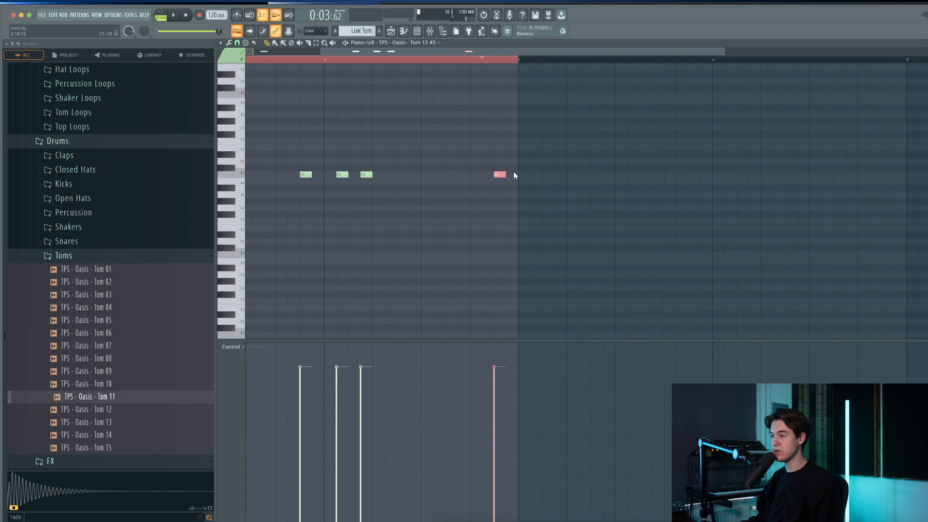
key(shift+Down)
key(shift+Down)
key(shift+Down)
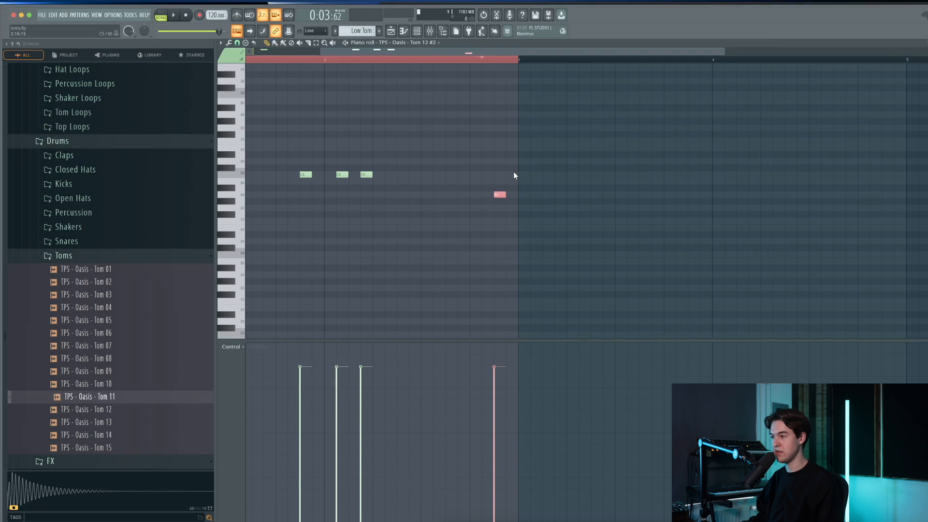
key(super+d)
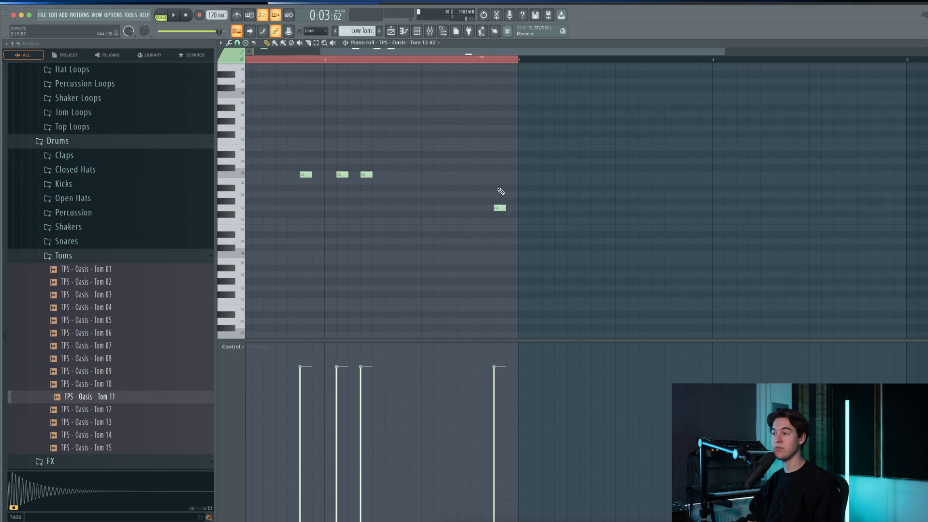
Return to the playlist, play the Low Tom clip with its lowered final note over the kicks, and stop.
click(391, 32)
key(space)
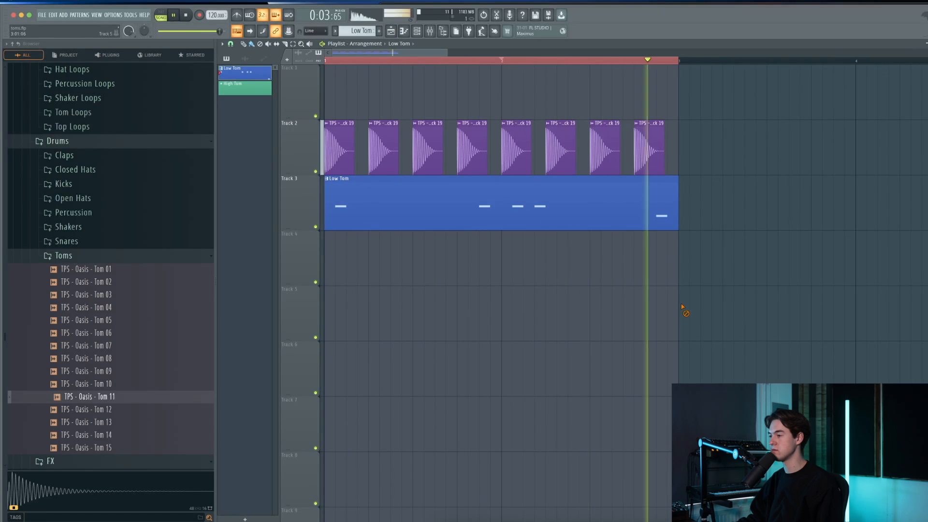
key(space)
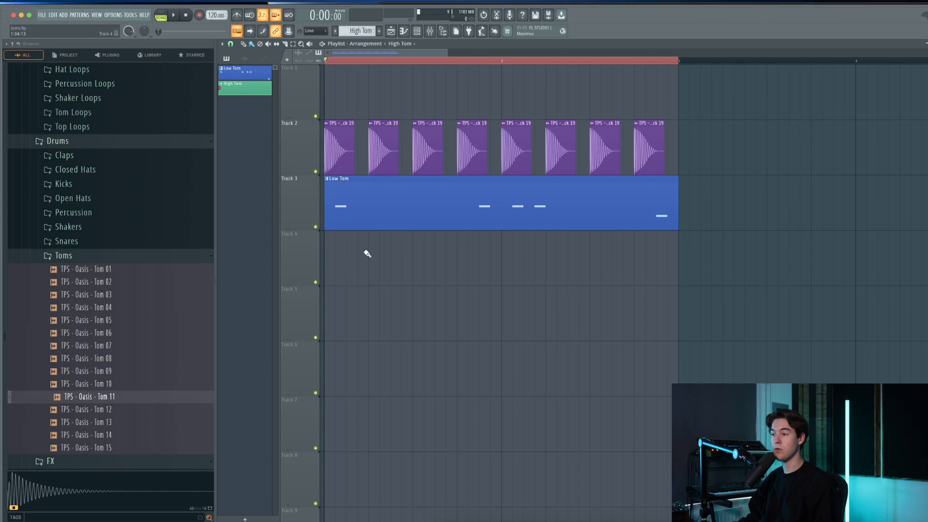
Place the High Tom pattern on Track 4 and extend its clip across both bars.
mouse_move(367, 254)
mouse_down()
mouse_move(379, 253)
mouse_move(351, 265)
mouse_up()
drag(506, 266, 679, 263)
scroll(401, 201, up, 1)
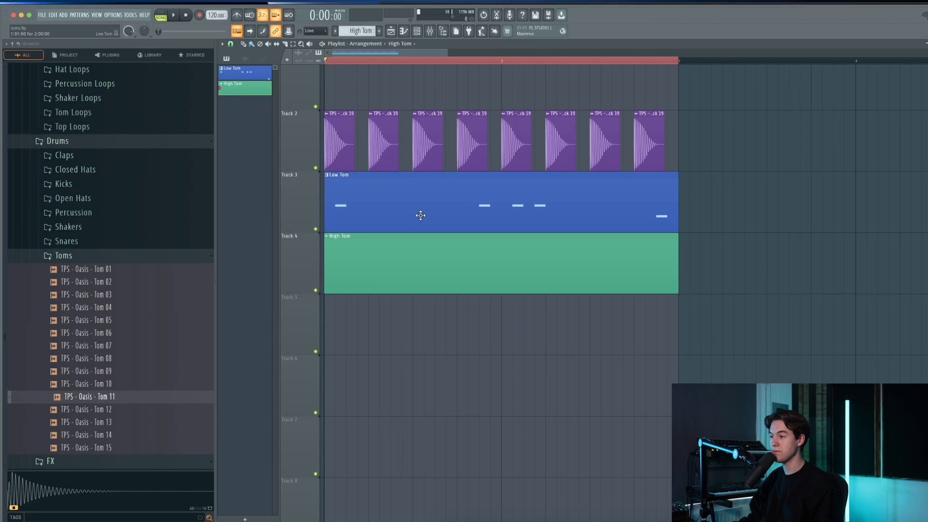
Inspect the High Tom pattern and the sampler settings of its TPS - Oasis - Tom 14 channel.
double_click(431, 269)
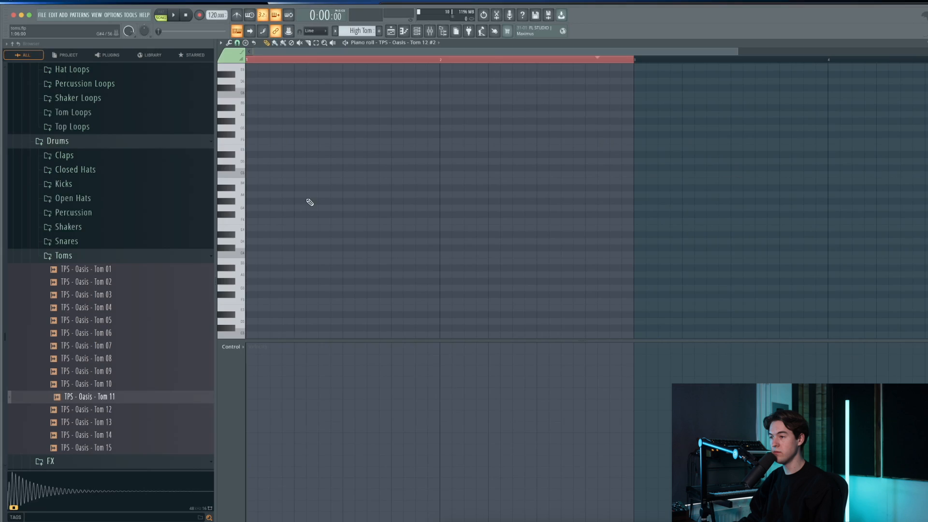
key(F6)
click(326, 99)
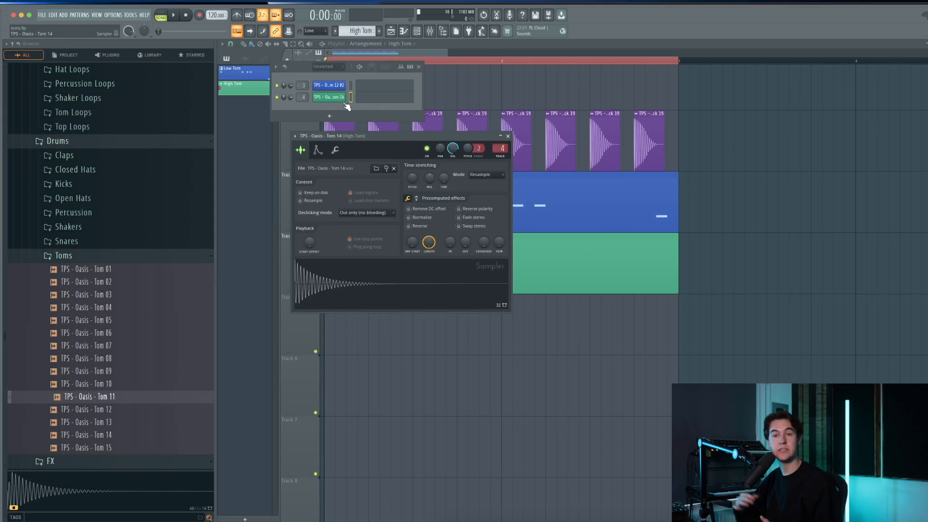
drag(364, 138, 371, 141)
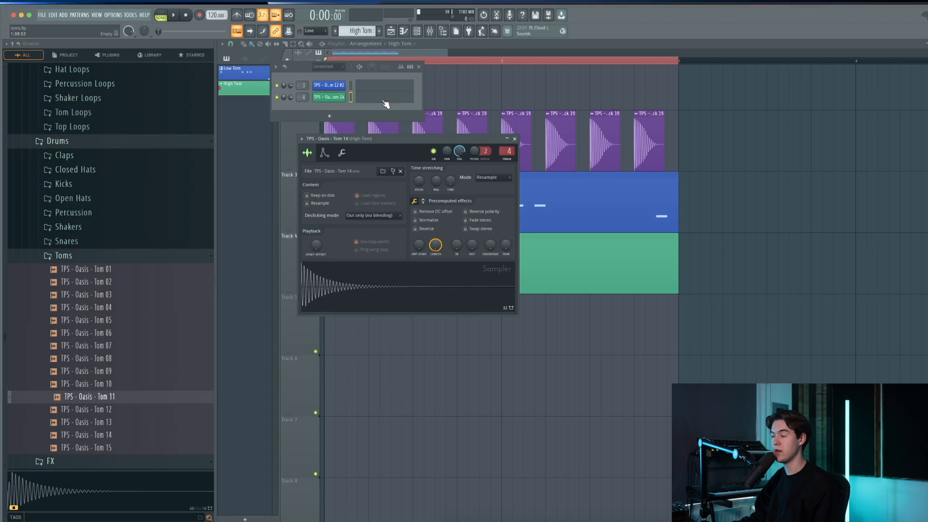
Switch back to the Low Tom pattern and open the TPS - Oasis - Tom 14 channel in the piano roll.
click(406, 32)
click(405, 33)
click(408, 187)
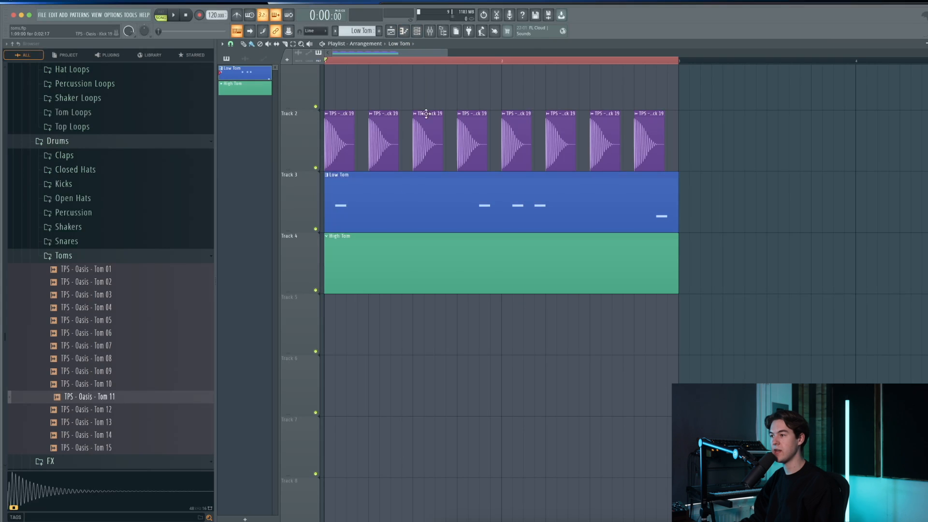
click(416, 31)
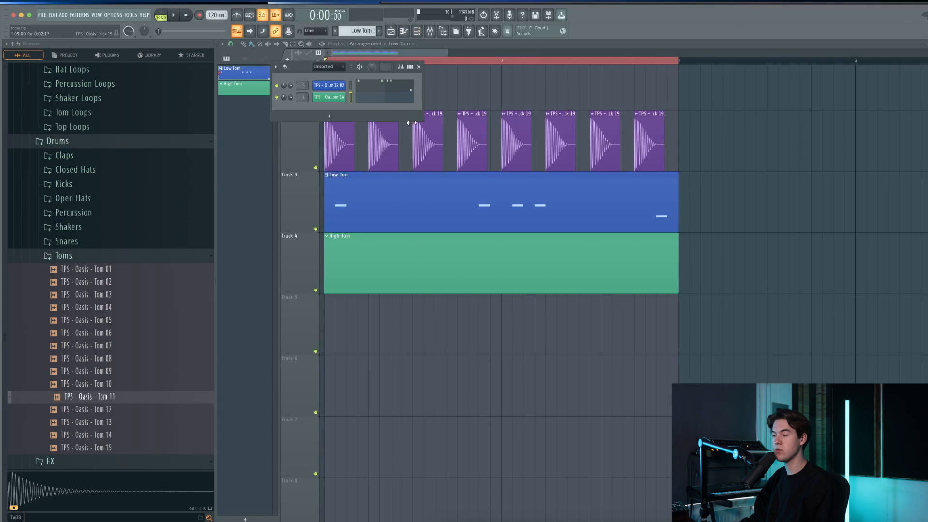
click(381, 100)
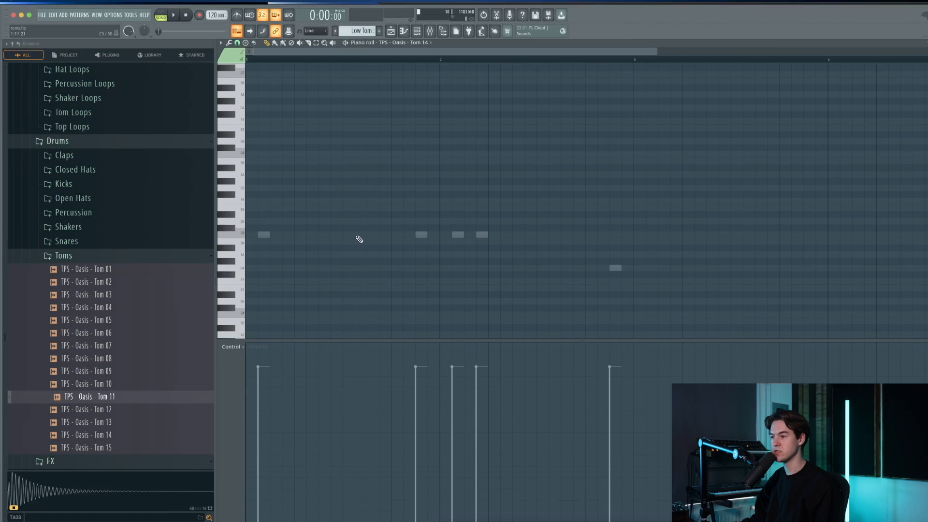
Add one-step C5 notes for Tom 14 on steps 8 and 10 of bar 1, adjusting their positions during playback.
click(309, 234)
drag(311, 235, 320, 234)
key(space)
click(361, 234)
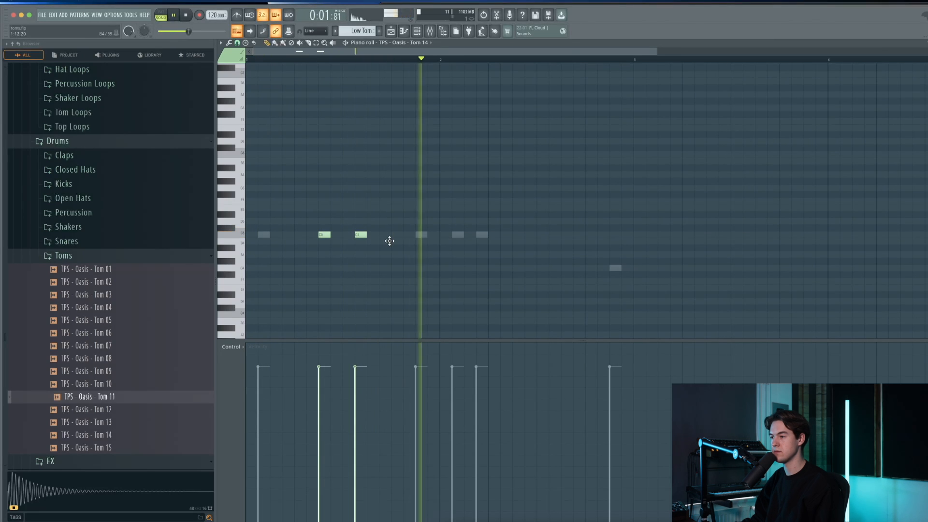
drag(323, 235, 335, 234)
click(381, 235)
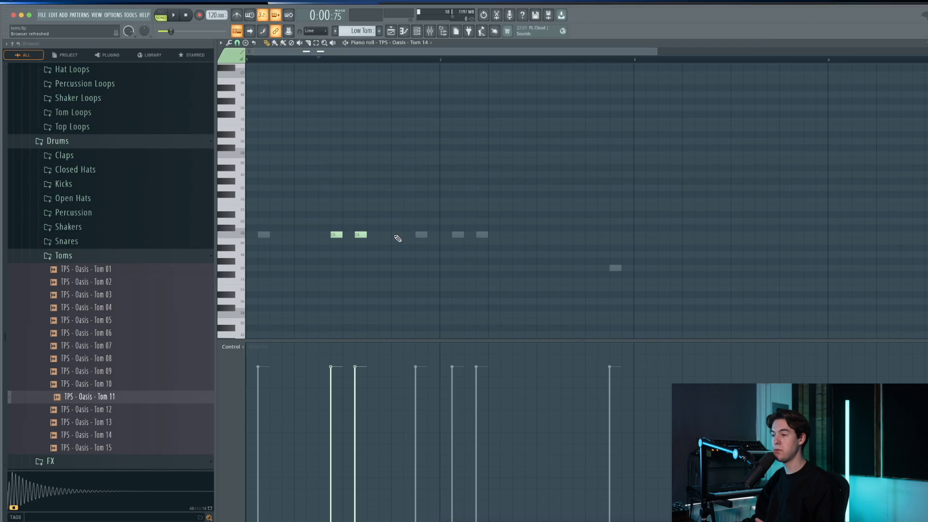
Add a third C5 note for Tom 14 on step 12 of bar 1 and audition the phrase.
click(397, 238)
scroll(411, 62, up, 2)
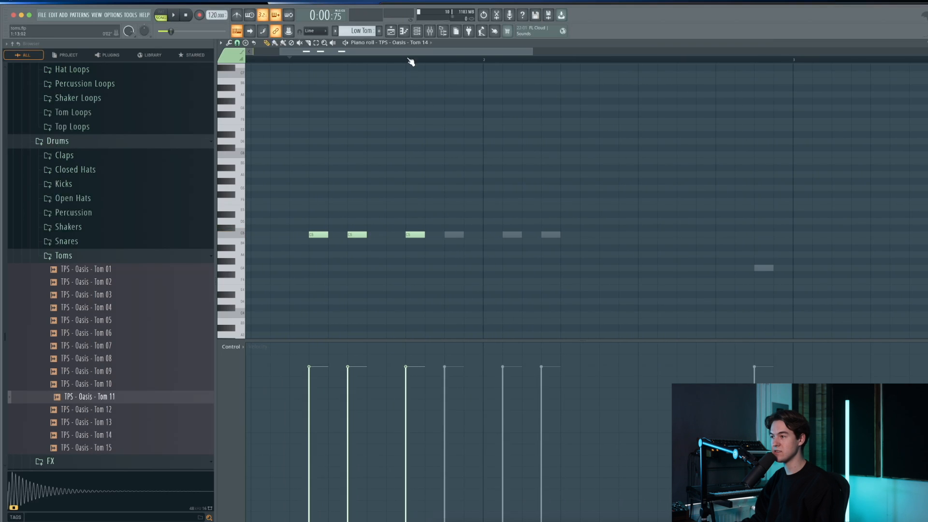
drag(4, 87, 5, 87)
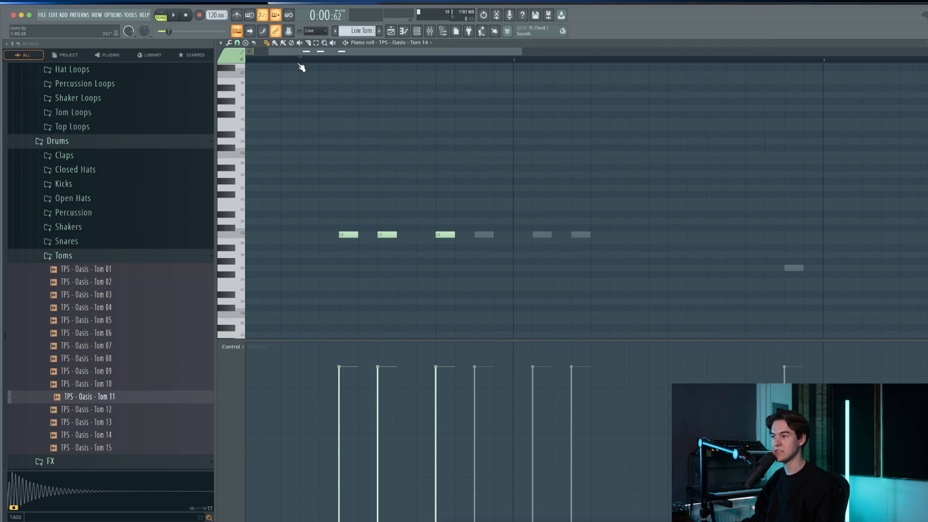
key(space)
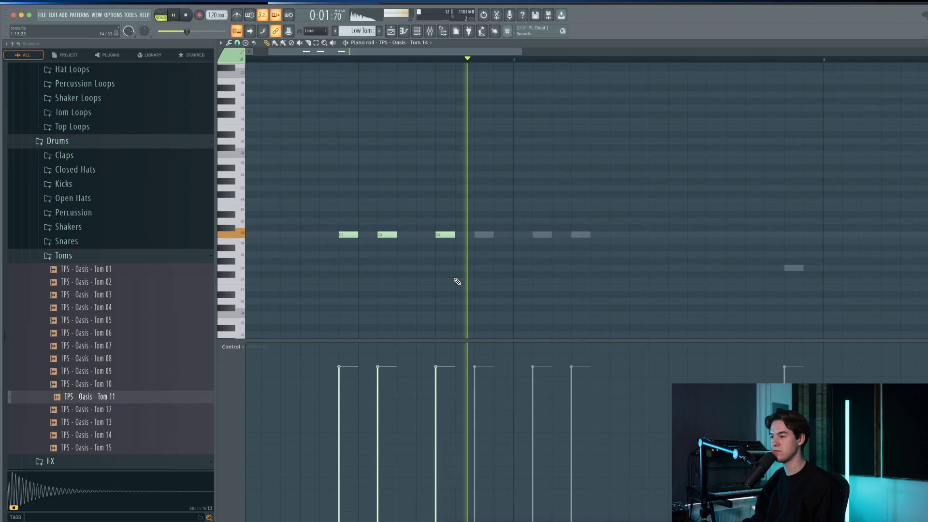
key(space)
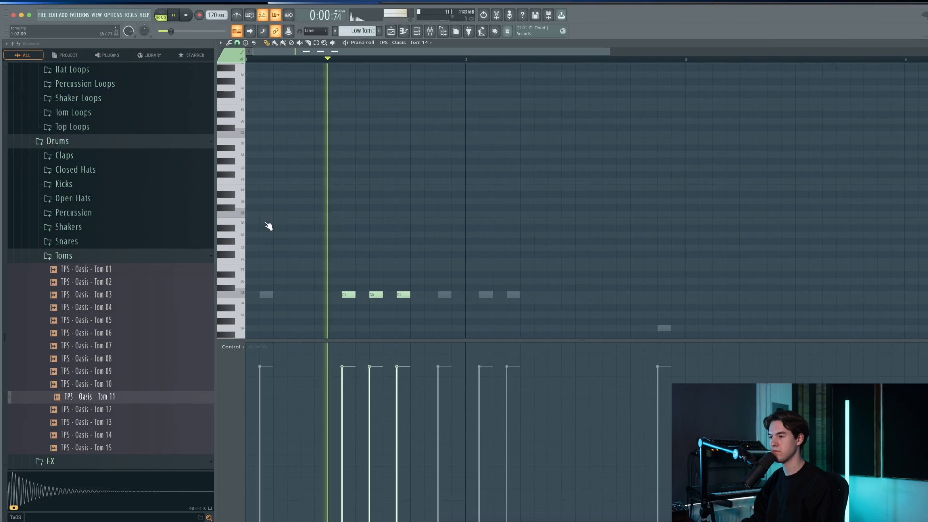
scroll(269, 222, down, 3)
key(space)
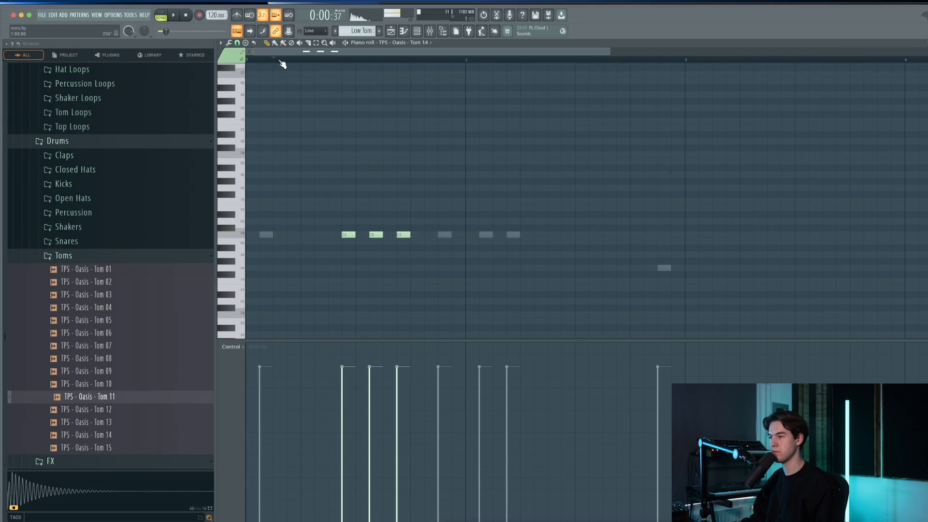
Repeat the three C5 notes on steps 8, 10 and 12 of bar 2 and play the two-bar groove.
drag(428, 241, 565, 234)
key(space)
click(564, 195)
key(space)
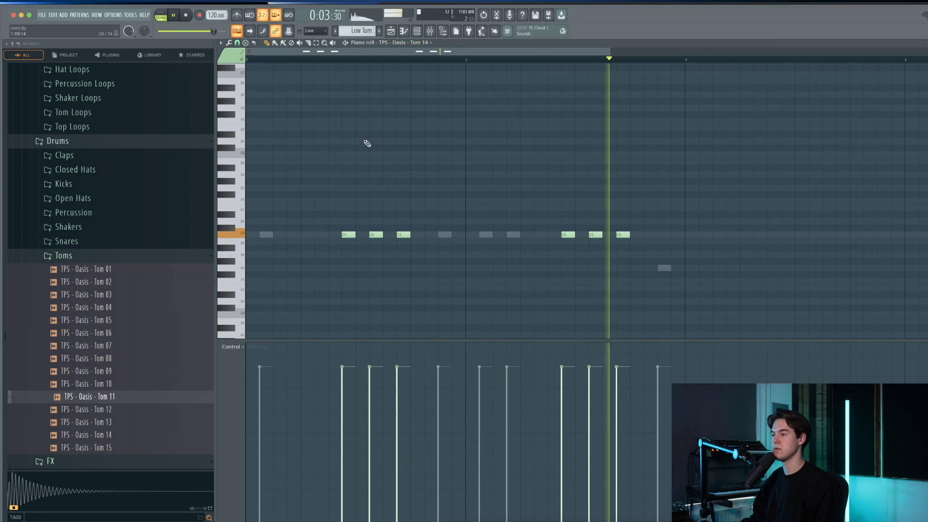
key(space)
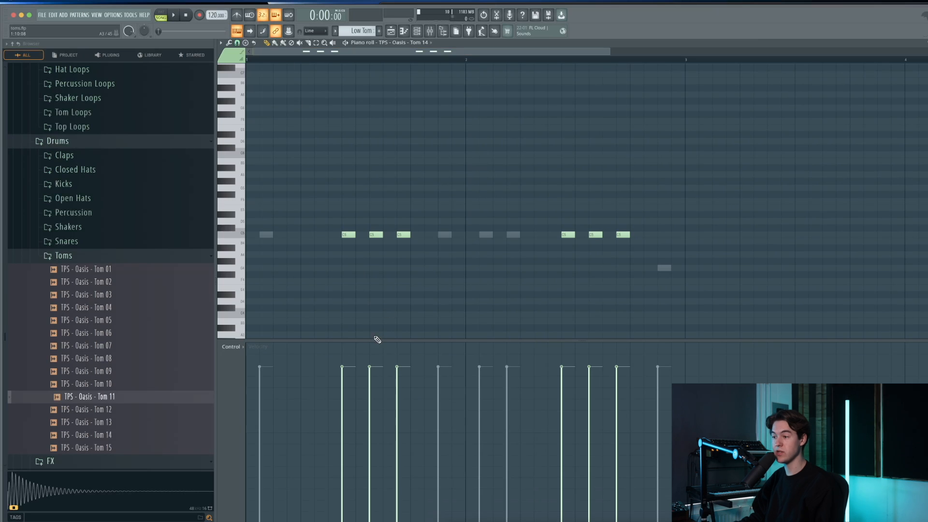
Enlarge the velocity lane, lower the velocities of the bar 1 notes on steps 8 and 12, and audition them.
drag(375, 340, 377, 320)
scroll(362, 237, down, 3)
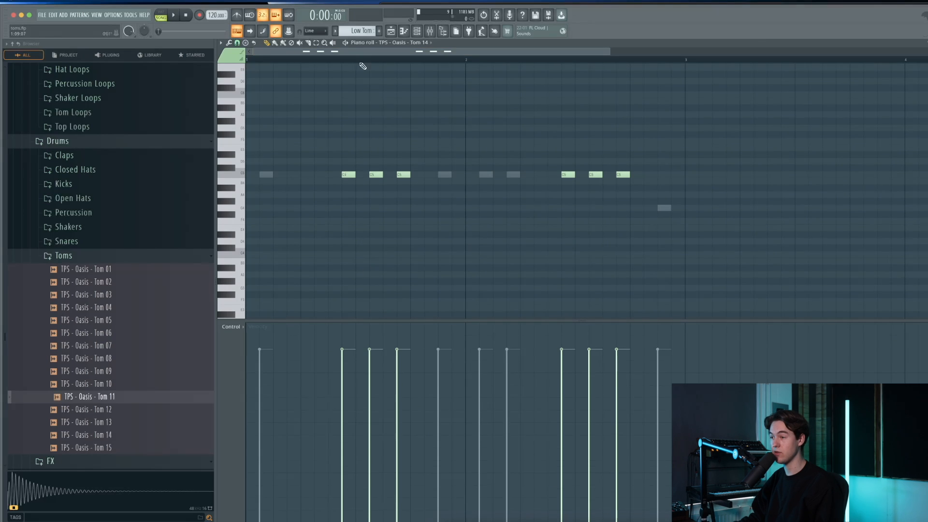
click(342, 60)
click(186, 15)
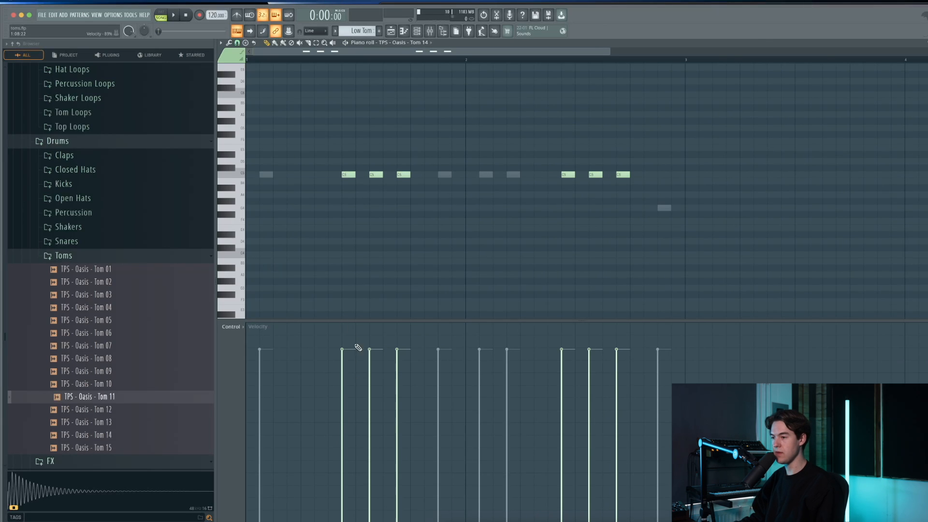
drag(333, 320, 316, 262)
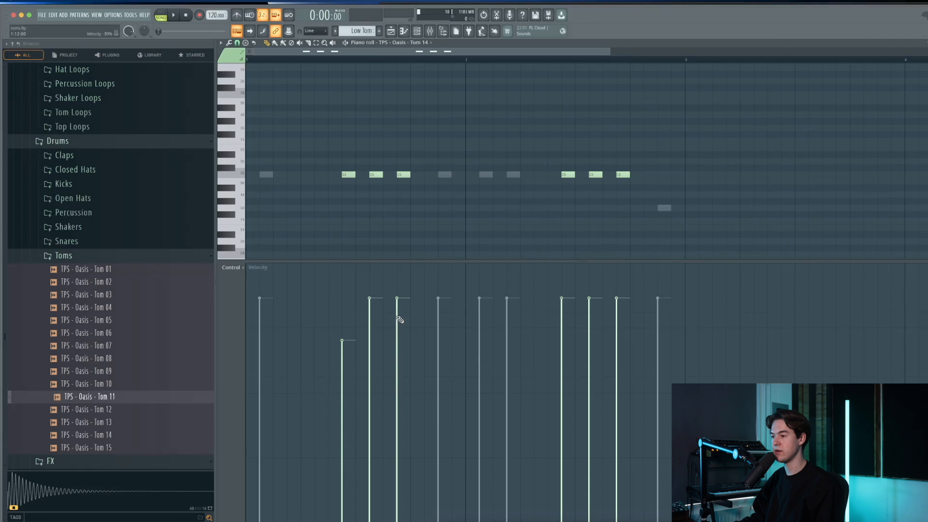
key(space)
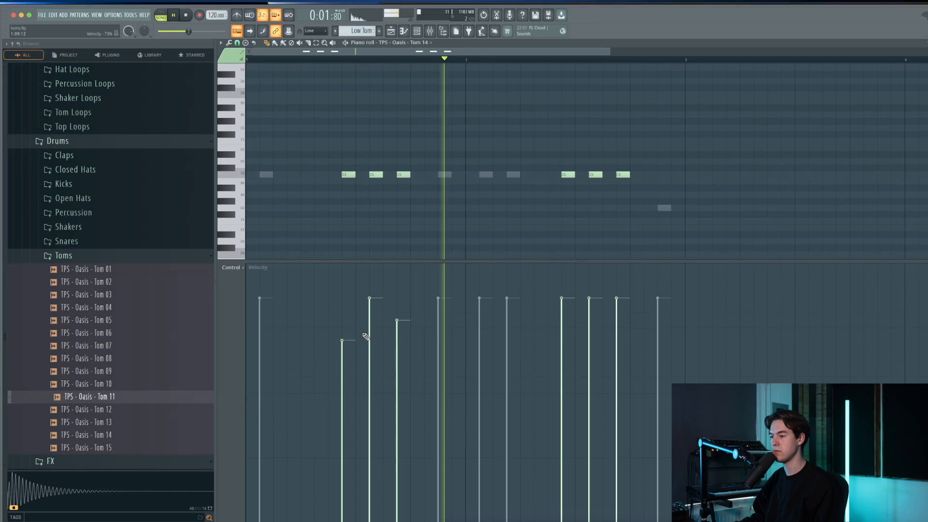
key(space)
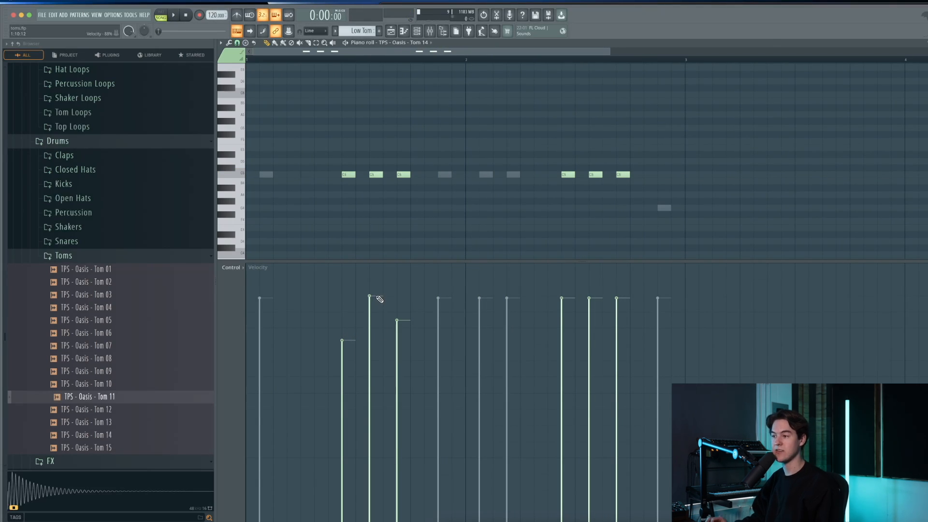
During playback, raise the bar 1 velocities on step 8 to about 77% and slightly on step 12, and lower bar 2's steps 8 and 12.
key(space)
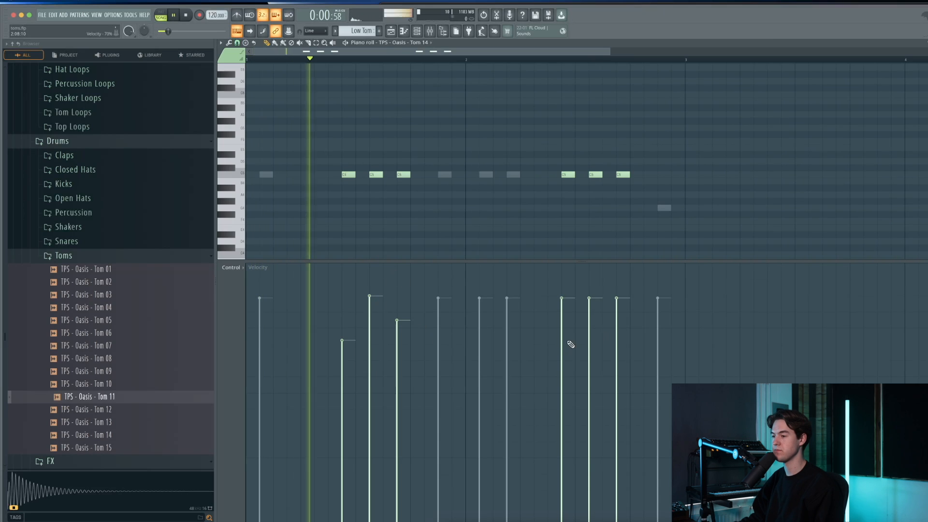
click(342, 326)
click(397, 312)
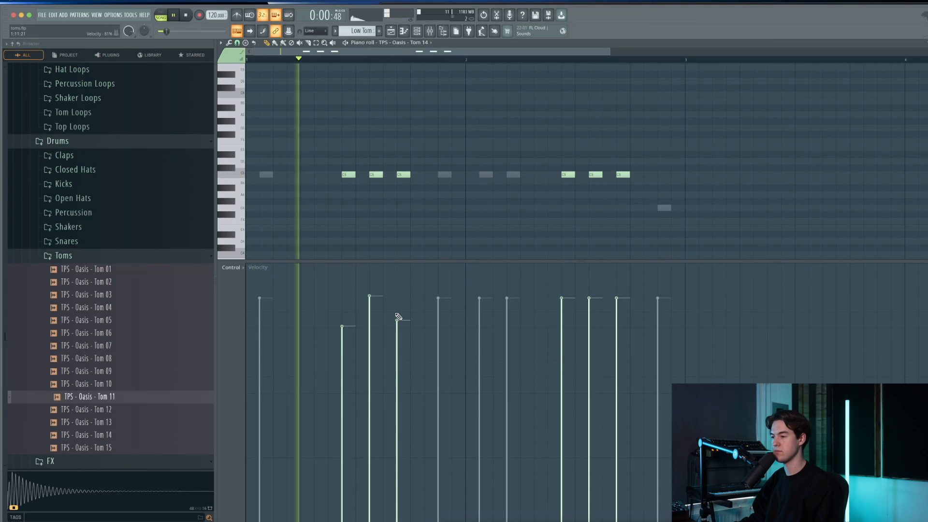
click(616, 313)
click(562, 319)
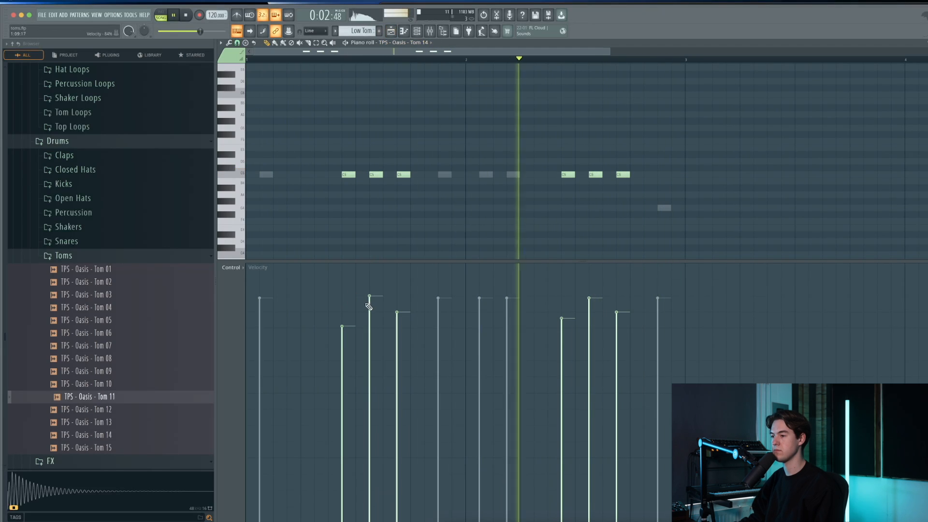
click(350, 322)
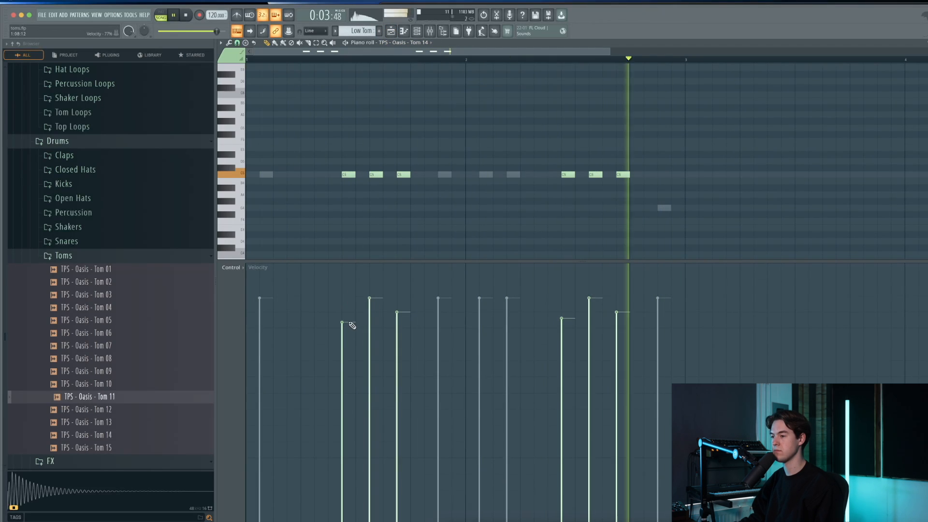
Move the Tom 14 notes out of the Low Tom pattern and into the High Tom pattern.
click(391, 33)
key(space)
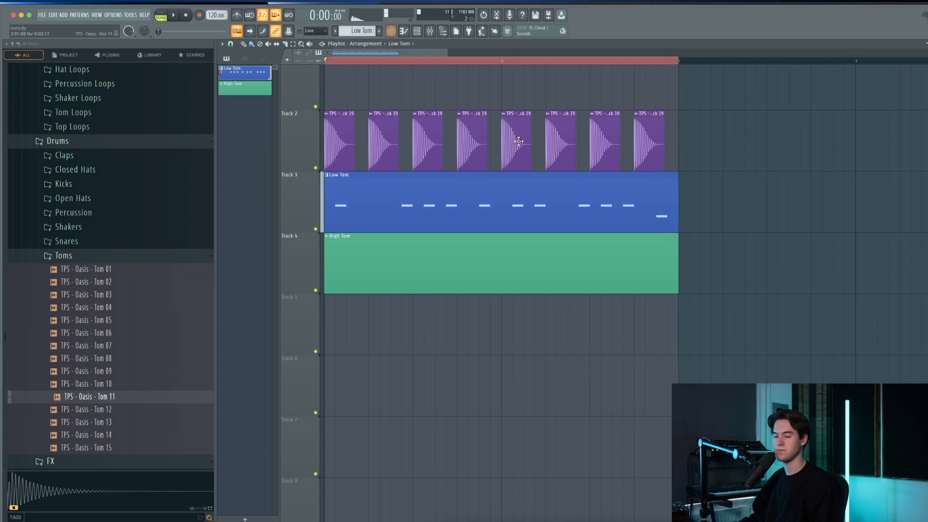
key(F6)
key(ctrl+x)
click(245, 86)
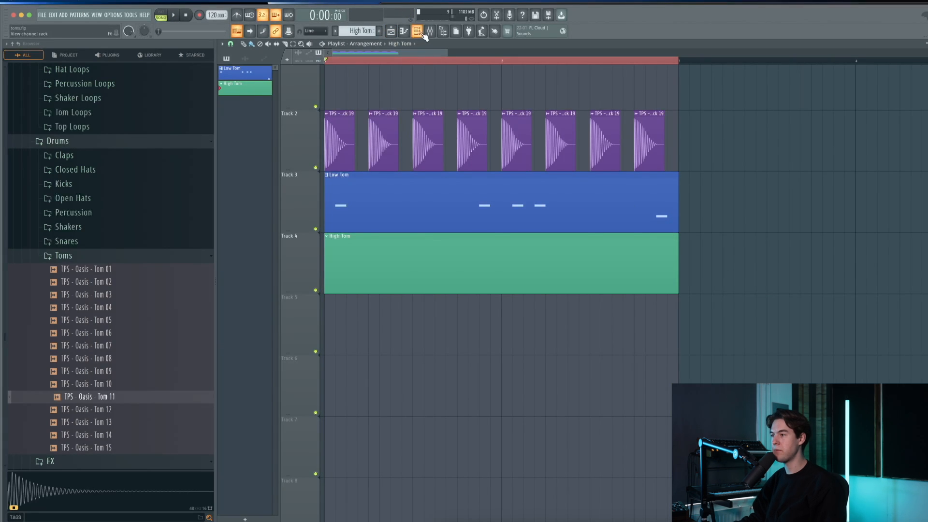
key(F6)
key(ctrl+v)
key(F6)
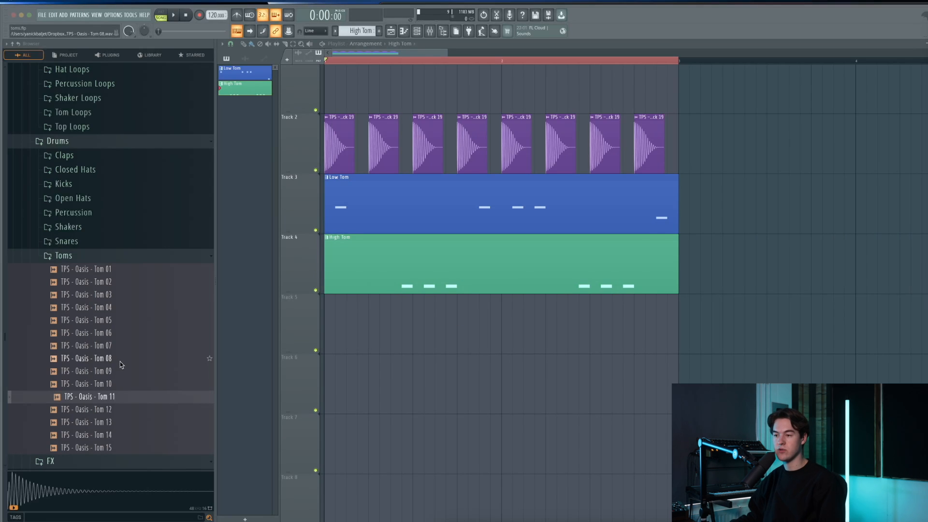
Audition tom samples between Tom 03 and Tom 10, and place Tom 07 as an audio clip on Track 5.
scroll(118, 364, down, 3)
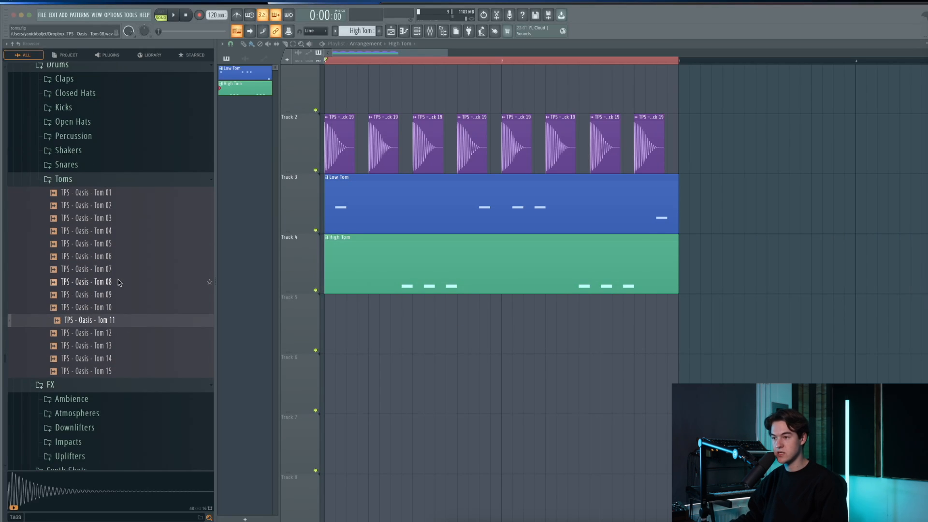
click(113, 218)
click(116, 243)
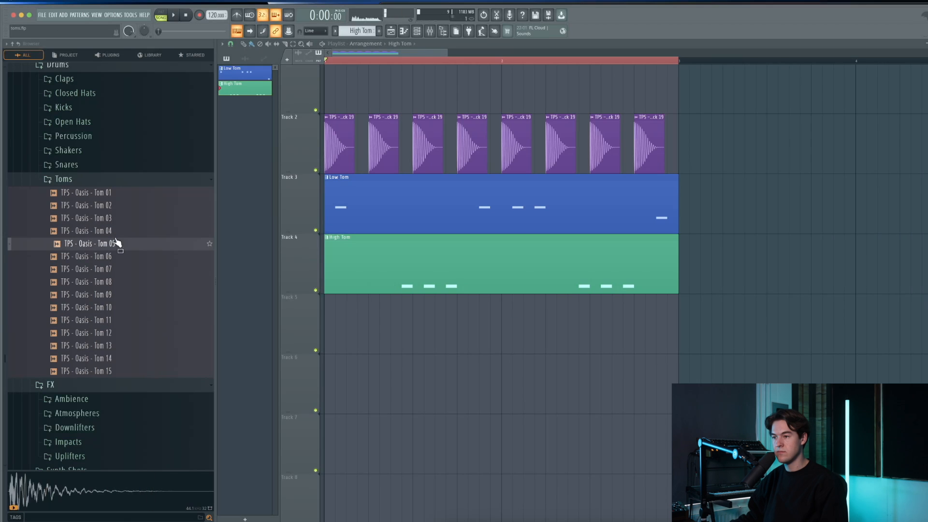
click(118, 295)
click(117, 285)
click(117, 294)
click(117, 307)
click(118, 281)
click(118, 269)
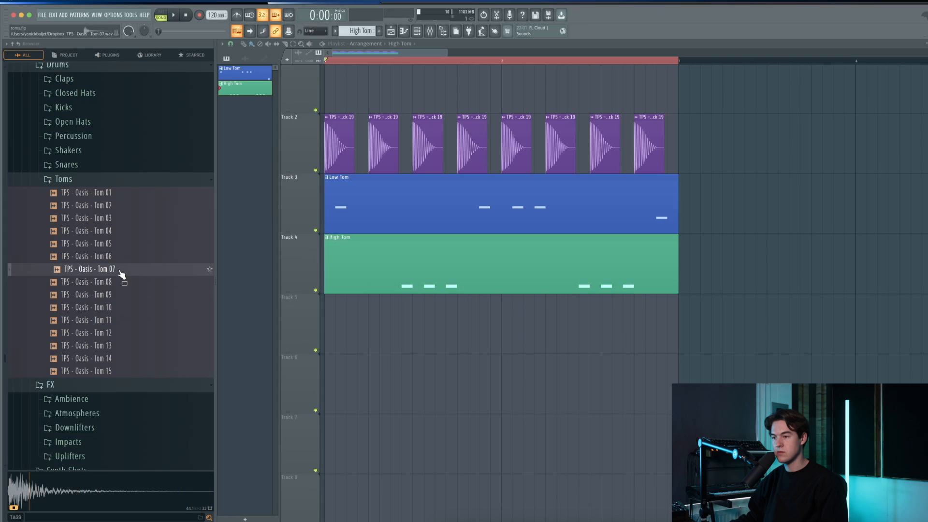
drag(119, 274, 376, 342)
Try the Tom 07 clip on step 15 of bar 1, checking its clip settings and auditioning it in the groove.
double_click(375, 342)
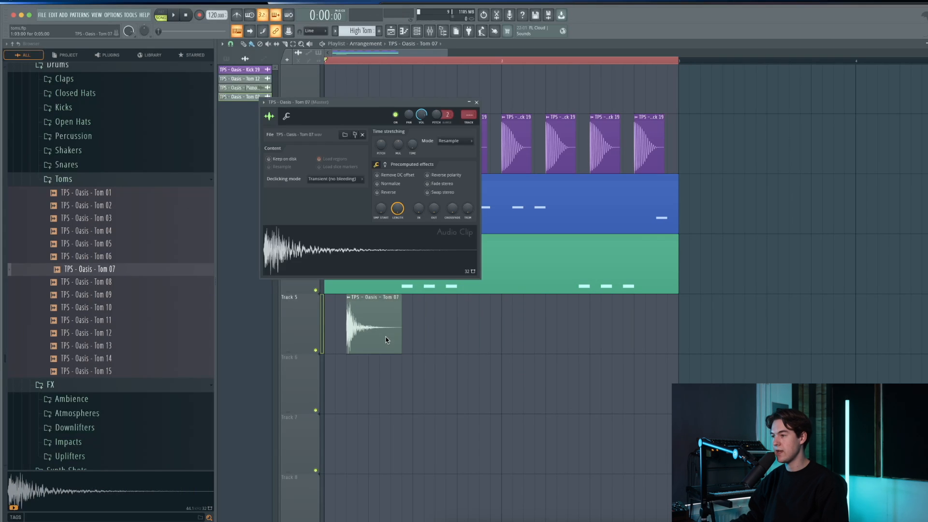
key(Escape)
key(space)
drag(375, 334, 513, 336)
double_click(506, 332)
double_click(513, 335)
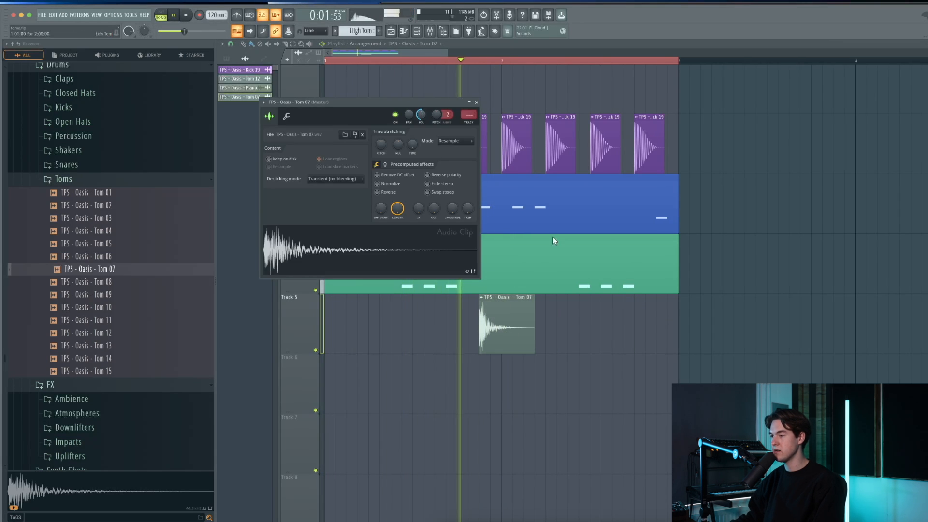
key(Escape)
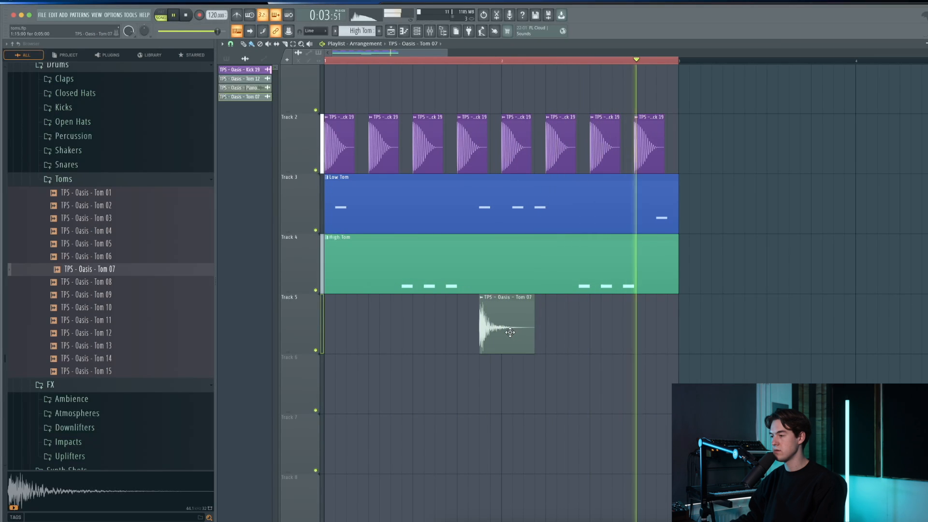
Move the Tom 07 clip to step 15 of bar 2, play the groove, and lower the clip's channel volume.
key(space)
drag(506, 332, 681, 335)
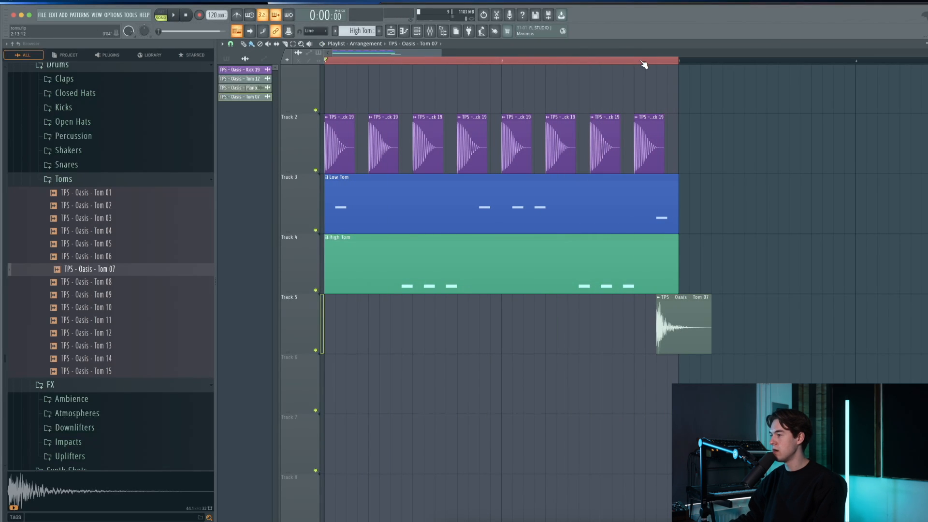
key(space)
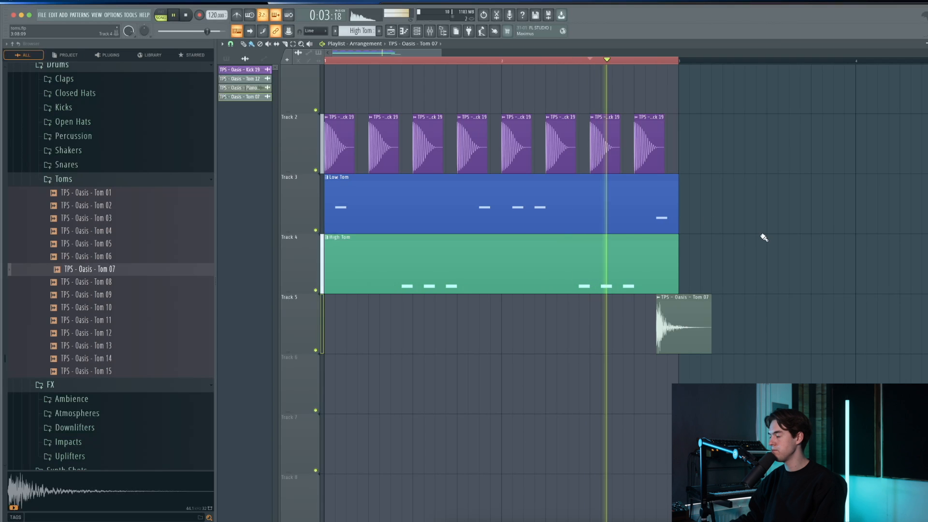
scroll(571, 174, down, 1)
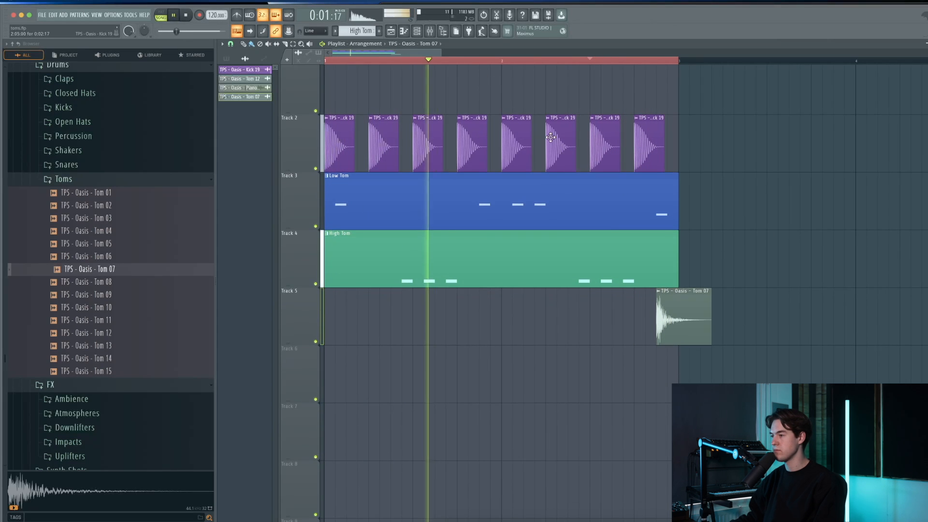
double_click(660, 310)
drag(420, 115, 421, 126)
key(Escape)
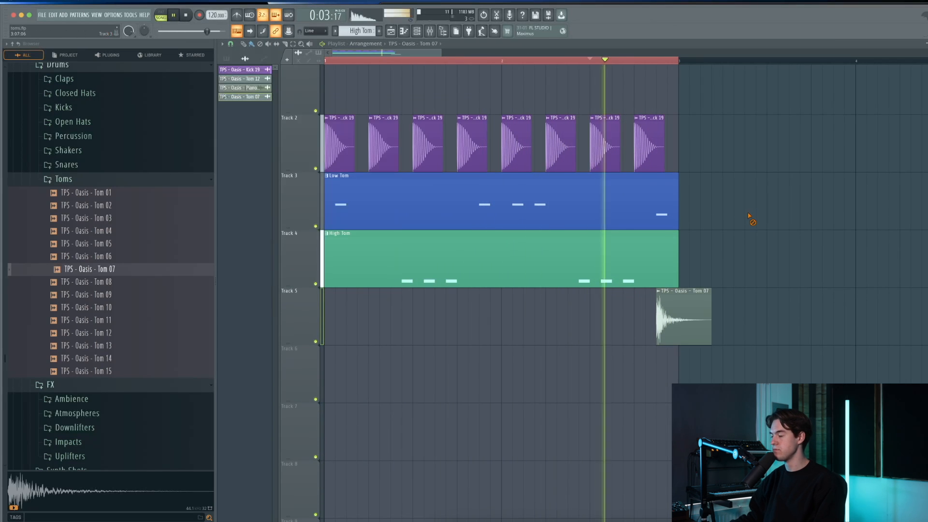
Stop playback and load Fruity parametric EQ 2 in the first effect slot of Tom 07's mixer track.
key(space)
click(600, 61)
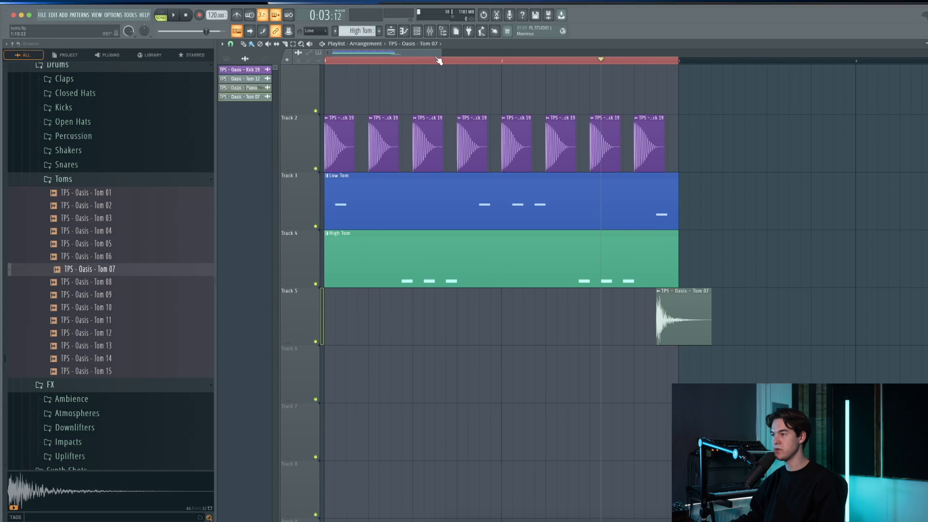
click(430, 31)
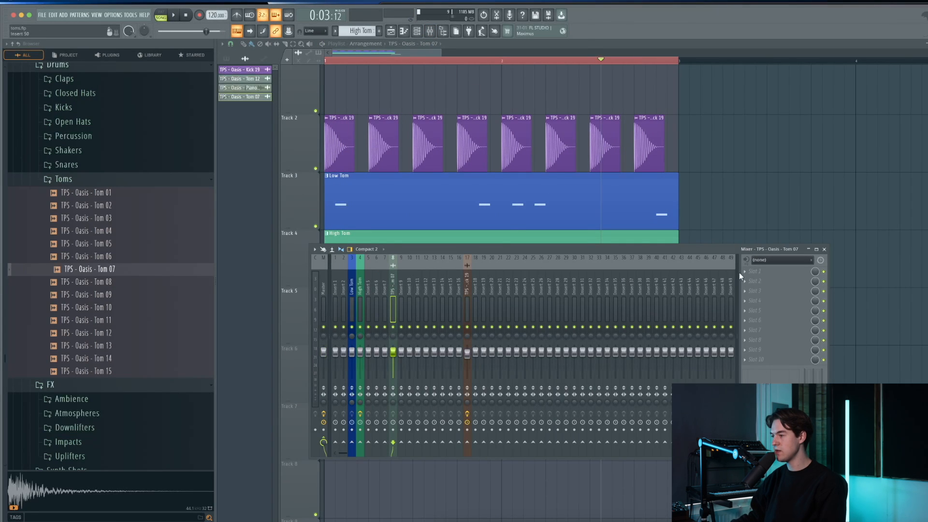
click(765, 278)
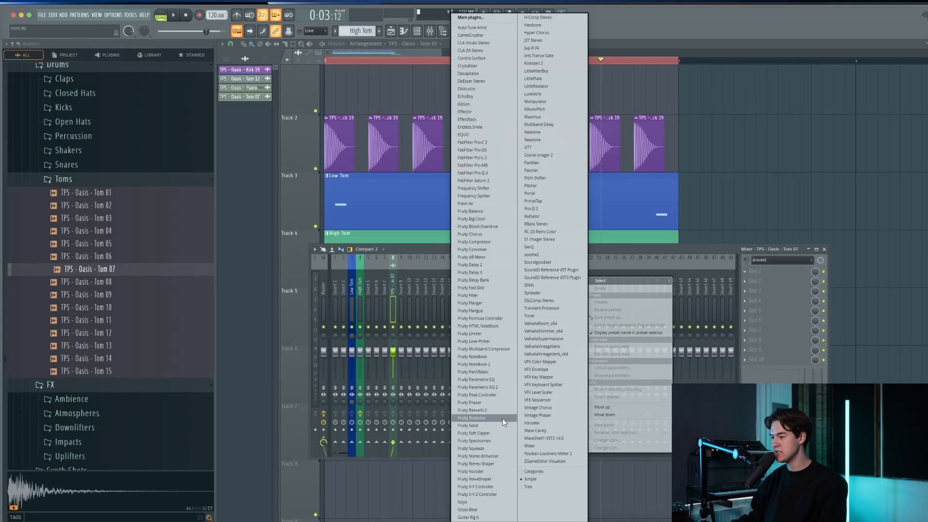
click(493, 388)
Shape EQ band 7 as a low-pass on Tom 07 and tune its cutoff to about 1973 Hz during playback.
drag(333, 68, 390, 164)
mouse_move(531, 158)
mouse_down()
mouse_move(531, 183)
mouse_move(531, 153)
mouse_up()
drag(458, 147, 447, 188)
drag(419, 254, 388, 254)
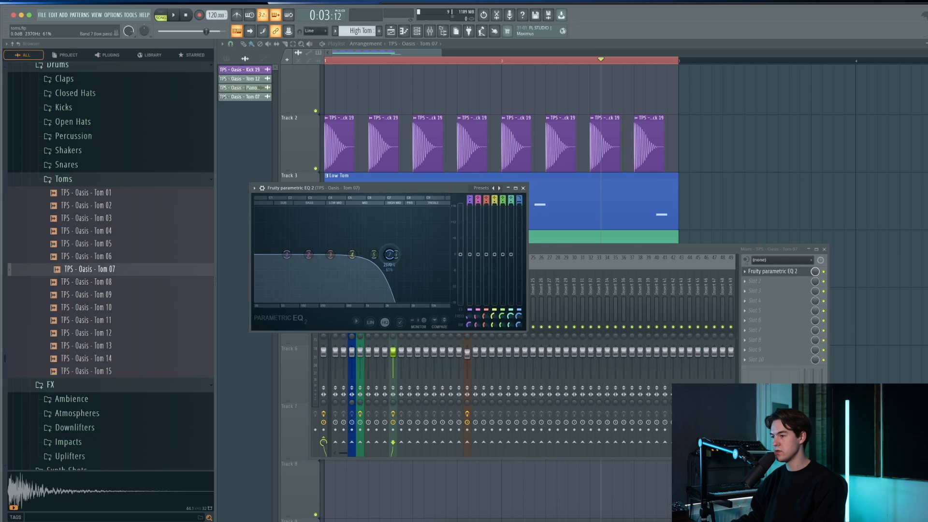
drag(397, 306, 394, 306)
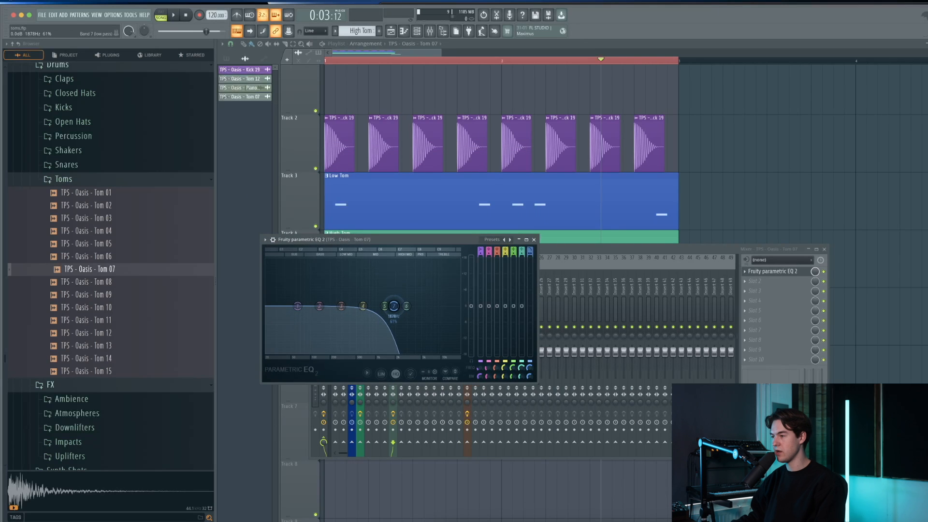
scroll(394, 306, down, 2)
key(space)
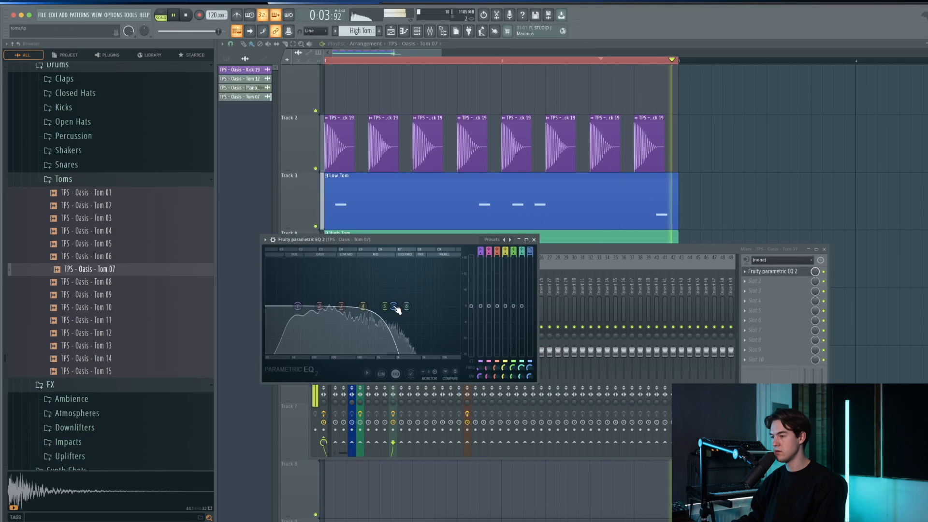
mouse_move(395, 306)
mouse_down()
mouse_move(407, 308)
mouse_move(400, 310)
mouse_up()
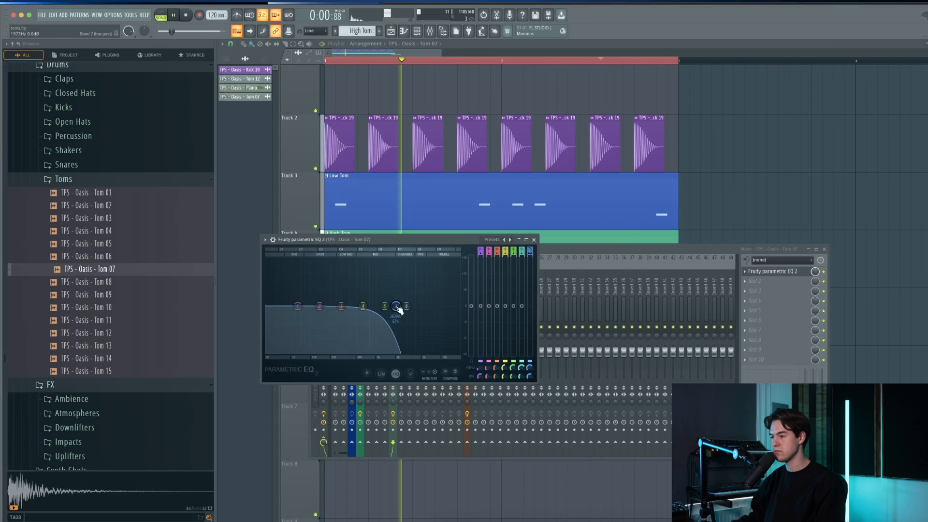
Lower Tom 07's mixer fader slightly and set its channel volume to about 72% while the groove plays.
click(534, 240)
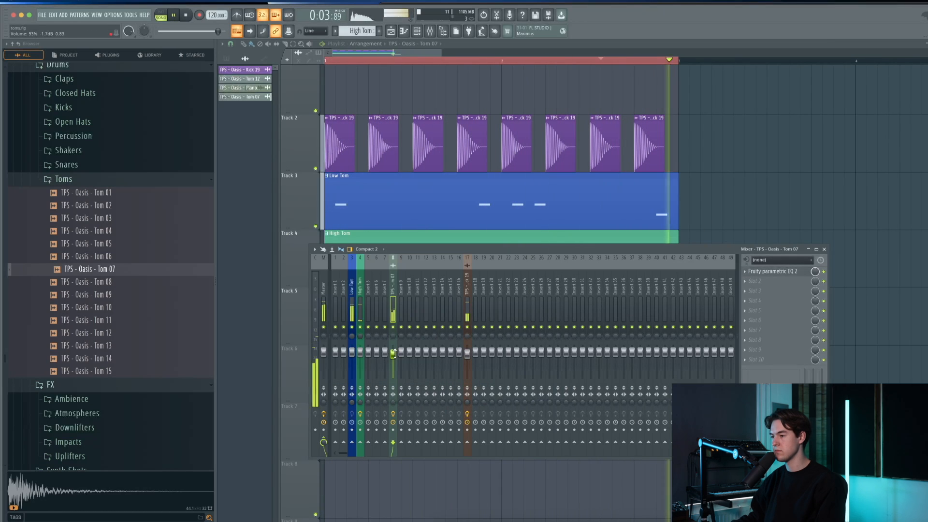
drag(395, 353, 395, 354)
click(824, 249)
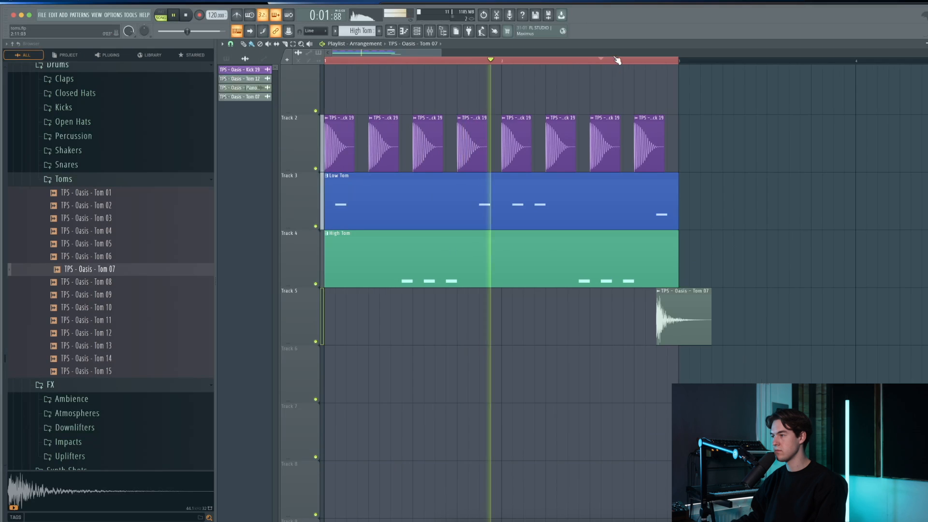
scroll(617, 60, right, 1)
double_click(240, 97)
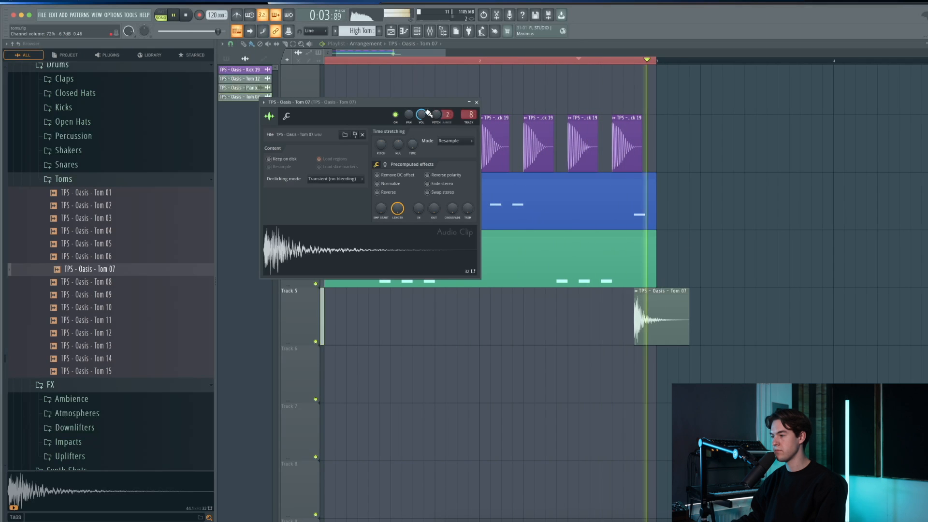
click(476, 102)
Trim the Tom 07 clip to the end of bar 2 and lower the low-pass cutoff in its EQ.
drag(694, 334, 656, 337)
key(ctrl+z)
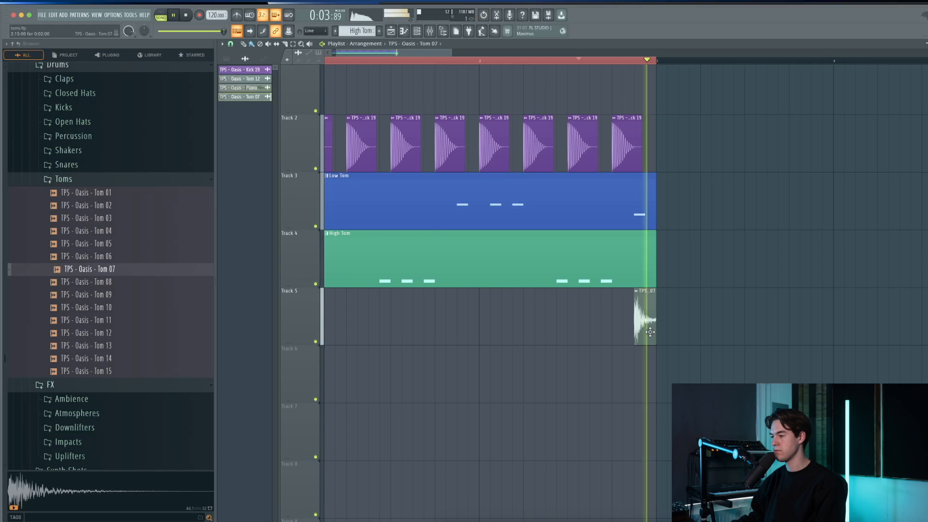
key(F9)
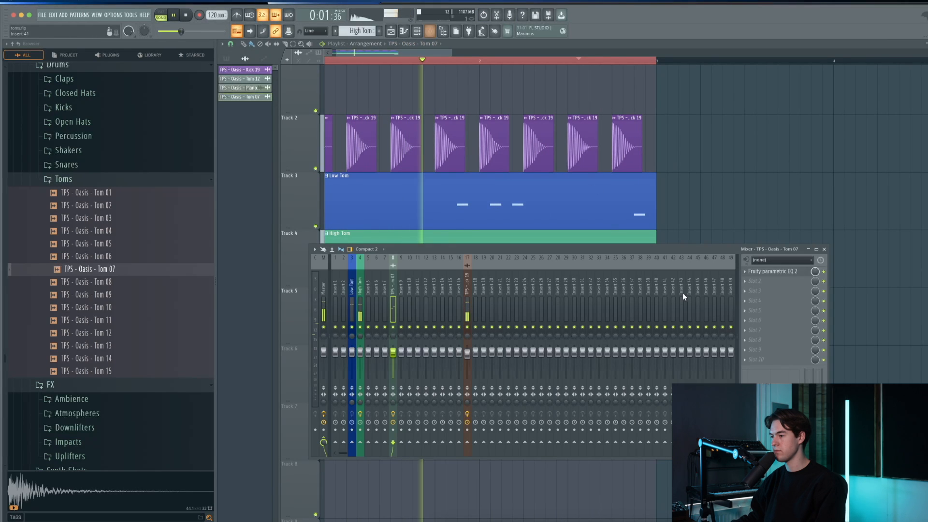
click(772, 271)
drag(394, 306, 382, 306)
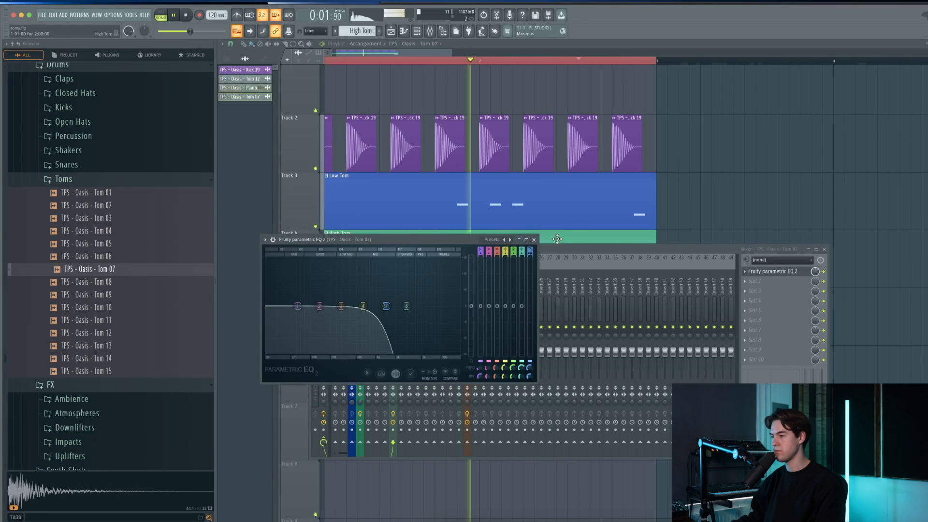
click(534, 239)
key(F9)
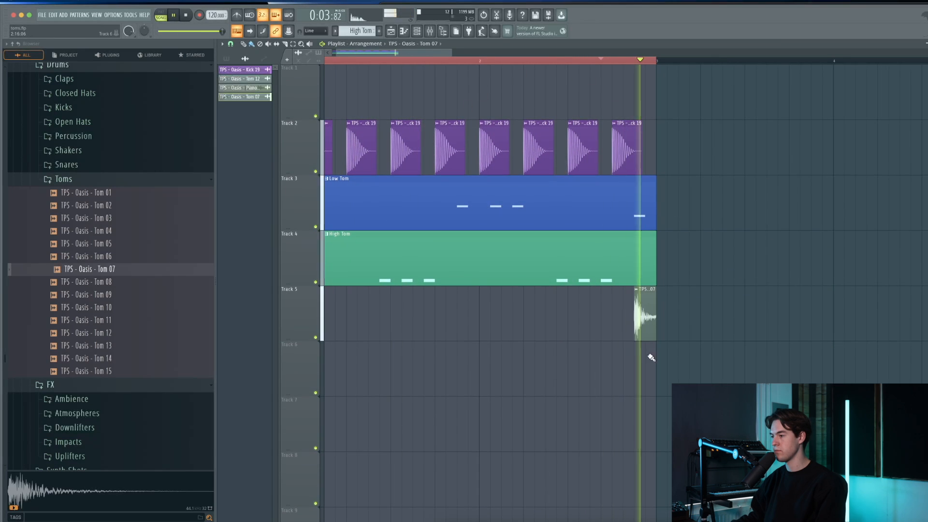
Audition the Tom 08 and Tom 09 samples.
scroll(532, 315, down, 3)
click(116, 282)
click(137, 295)
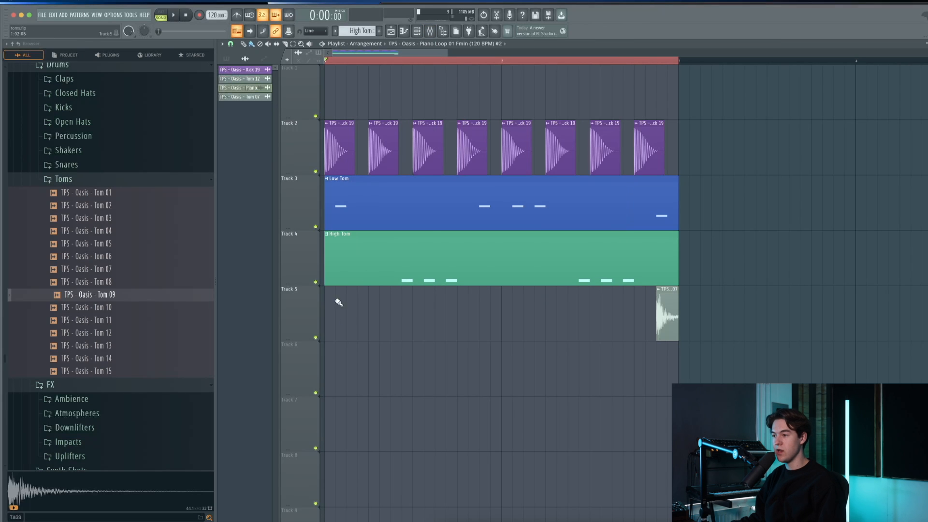
Solo the Low Tom track and load Decapitator in slot 2 of its mixer track.
ctrl+click(316, 226)
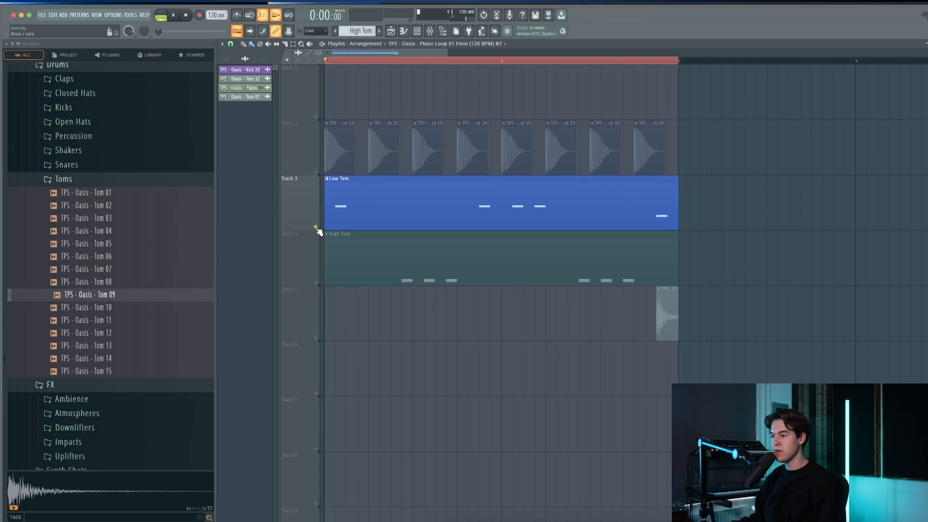
click(430, 32)
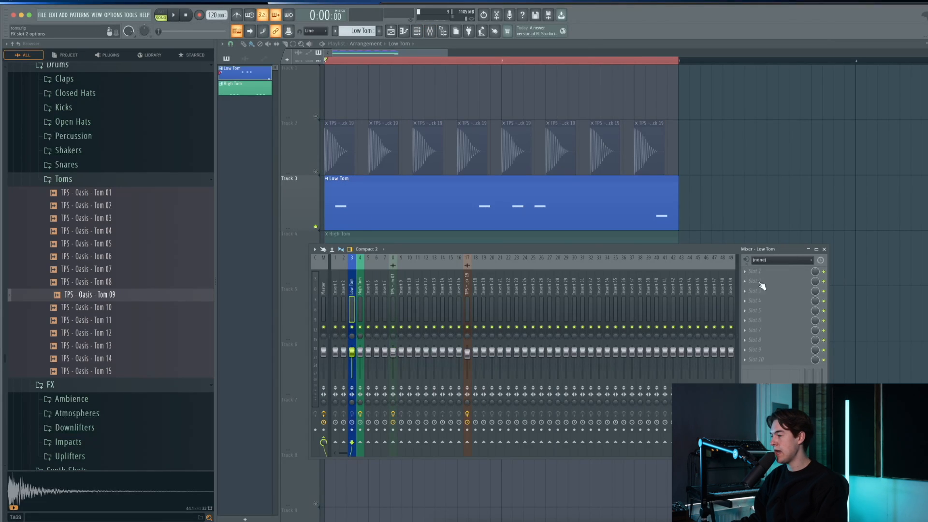
click(763, 282)
click(469, 74)
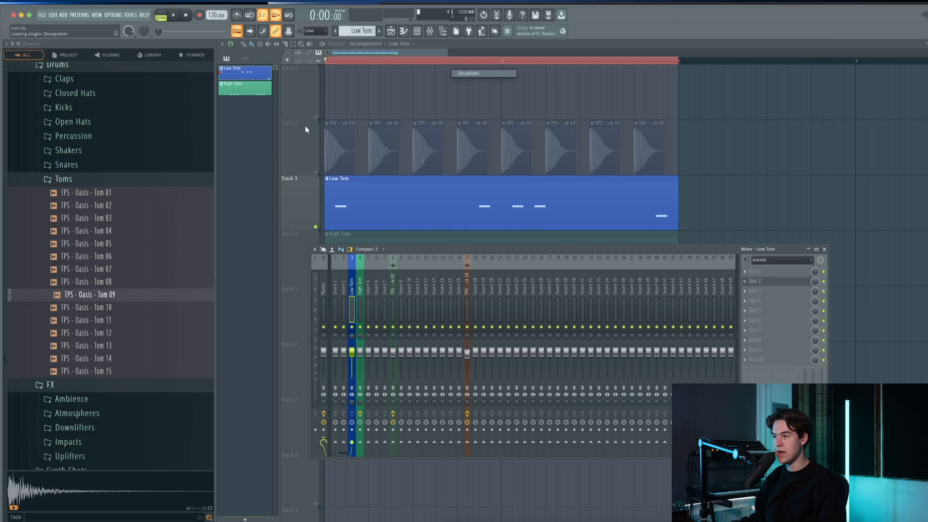
drag(266, 98, 434, 241)
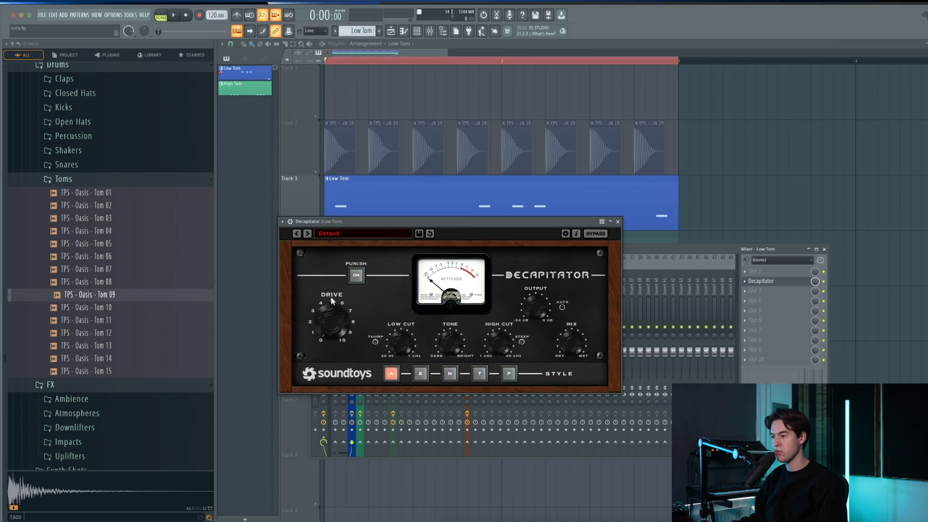
Reduce Decapitator's Drive and set its Mix to about 92%, auditioning the soloed low tom.
mouse_move(341, 316)
mouse_down()
mouse_move(348, 290)
mouse_move(340, 332)
mouse_up()
key(space)
key(space)
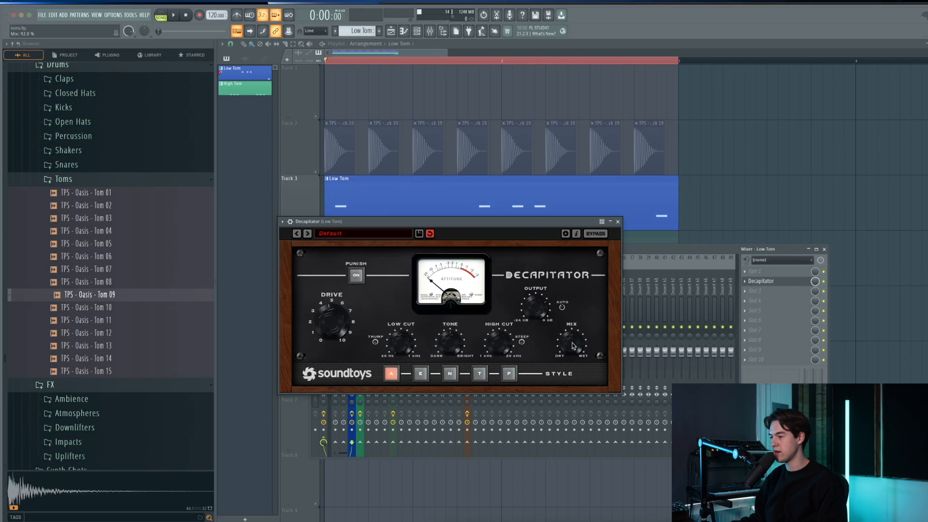
key(space)
key(space)
Unmute the kick track, set Decapitator's Drive to about 4.8, and audition the low tom together with the kick.
click(315, 171)
key(space)
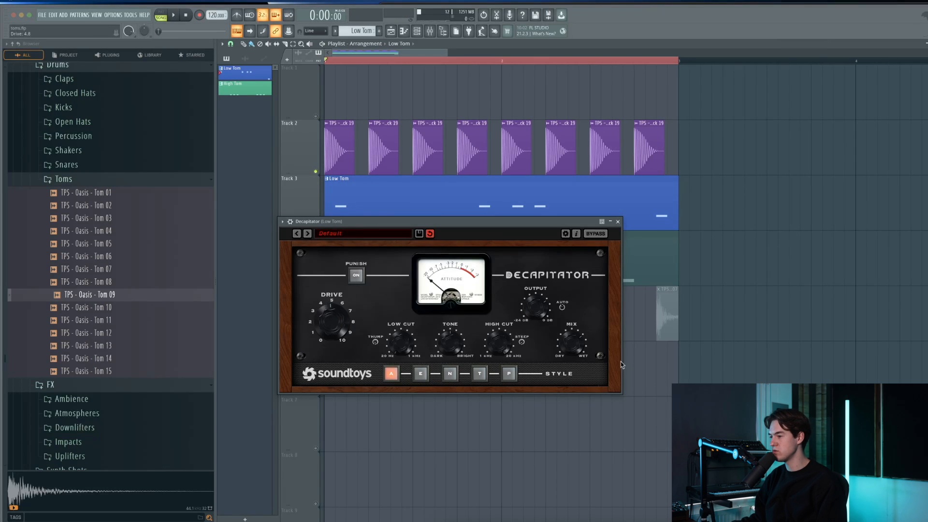
key(space)
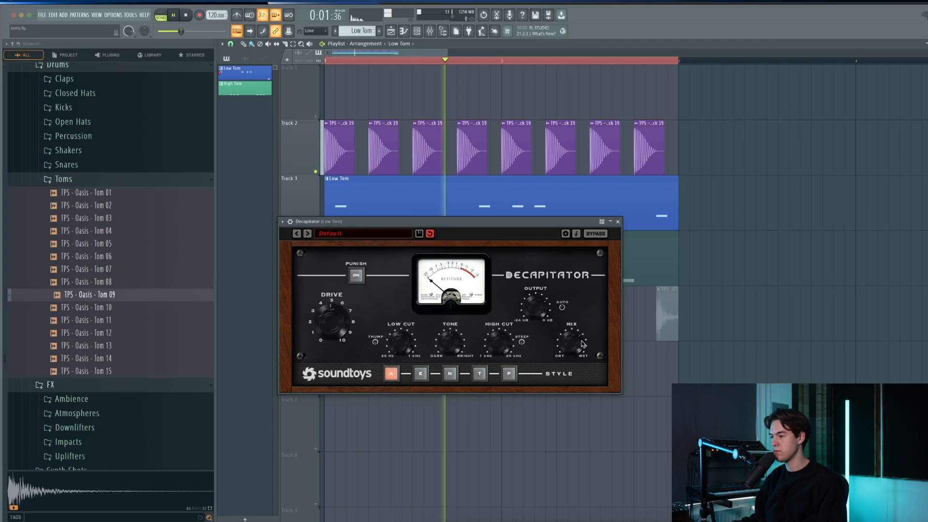
Lower Decapitator's Mix to about 66% while the low tom and kick play, close the plugin and stop playback.
drag(565, 403, 574, 362)
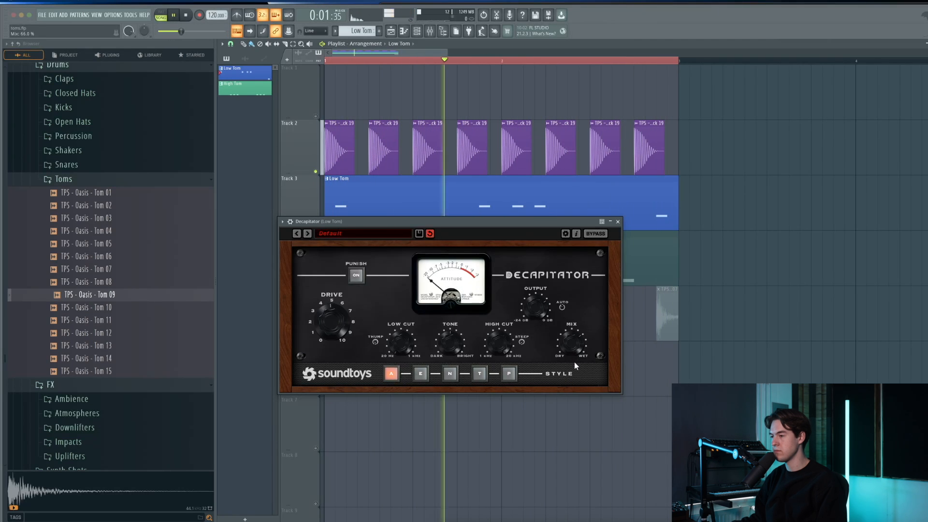
click(617, 222)
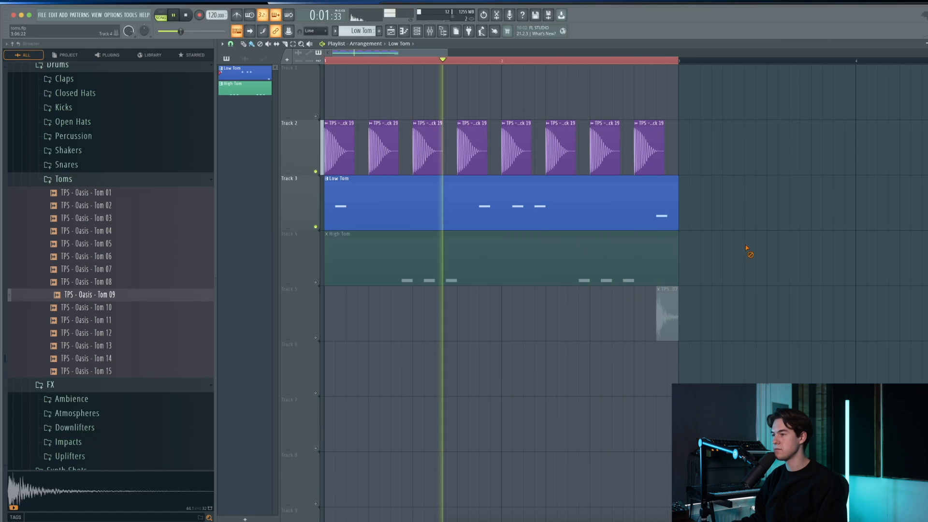
key(space)
Load ValhallaRoom in slot 3 of the Low Tom mixer track and place its window over the mixer.
key(F9)
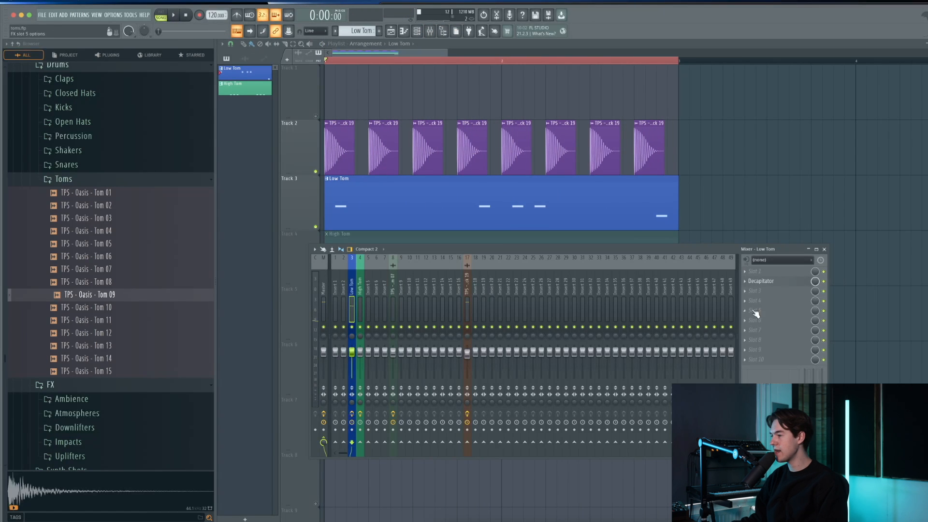
click(764, 292)
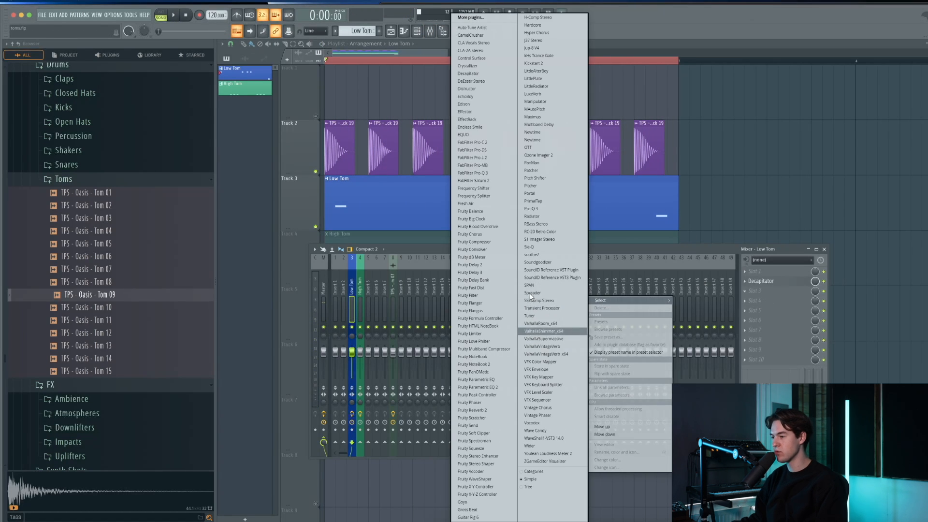
click(540, 323)
drag(143, 20, 495, 256)
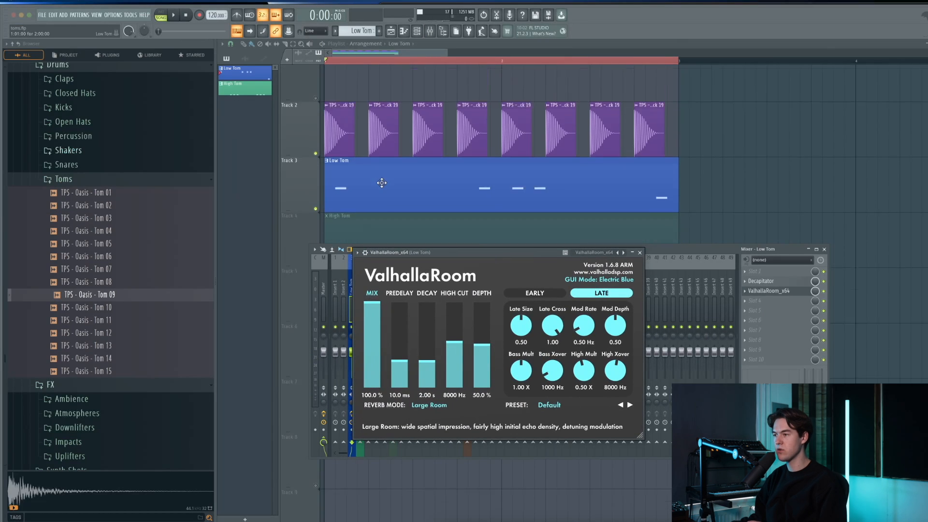
Set ValhallaRoom's Decay to about 0.33 s and its Mix to about 23.5% on the low tom, auditioning the result.
drag(421, 367, 425, 370)
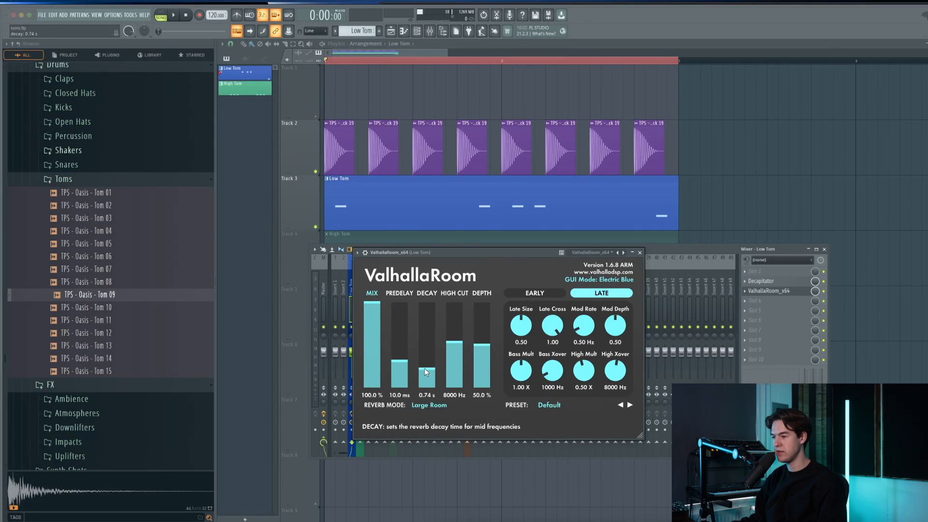
drag(364, 361, 432, 377)
key(space)
mouse_move(379, 366)
mouse_down()
mouse_move(379, 392)
mouse_move(385, 355)
mouse_up()
key(space)
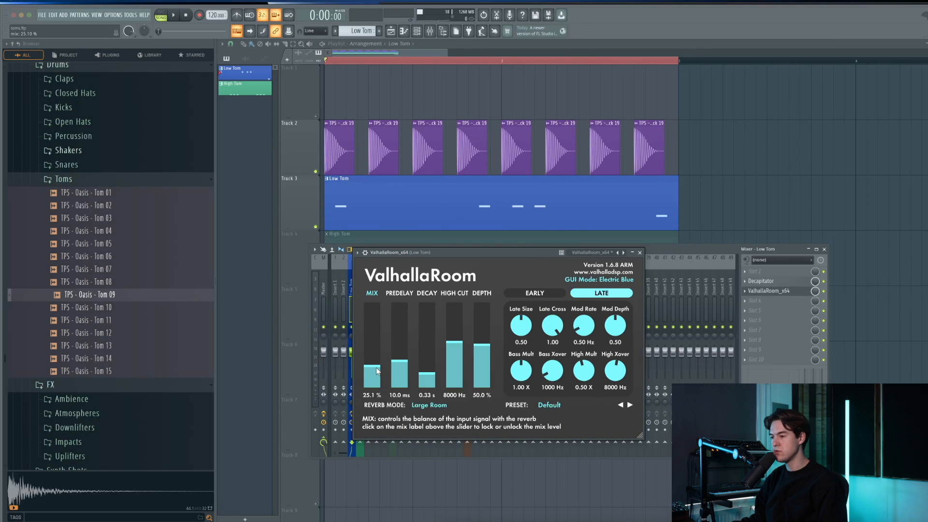
drag(378, 367, 377, 367)
key(space)
key(space)
Lower the low tom reverb's High Cut to about 1310 Hz and its Mix to about 19%, auditioning it before closing the plugin.
drag(454, 342, 456, 373)
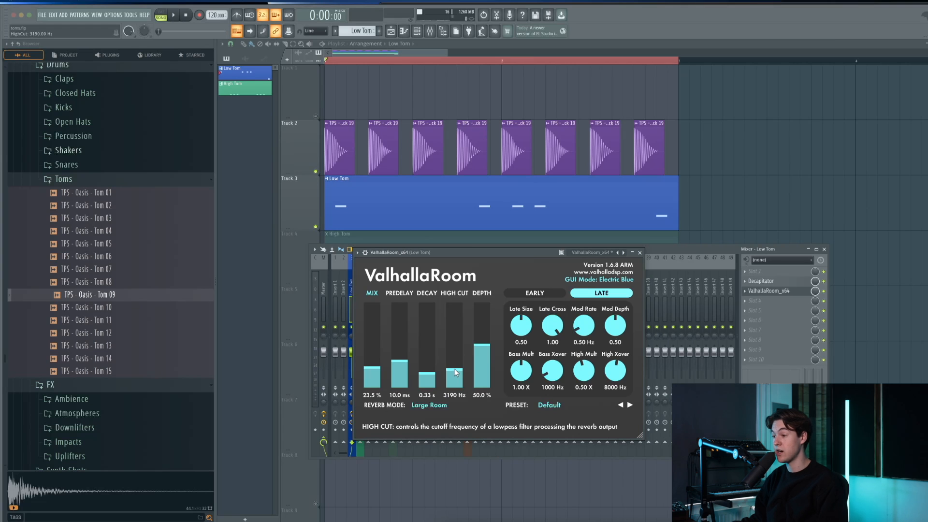
key(space)
drag(453, 373, 452, 381)
drag(378, 369, 378, 372)
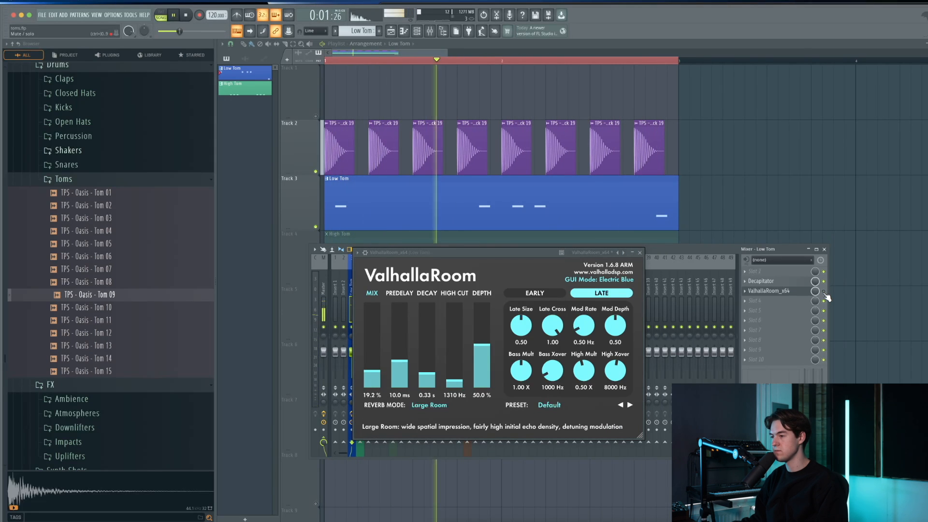
click(640, 252)
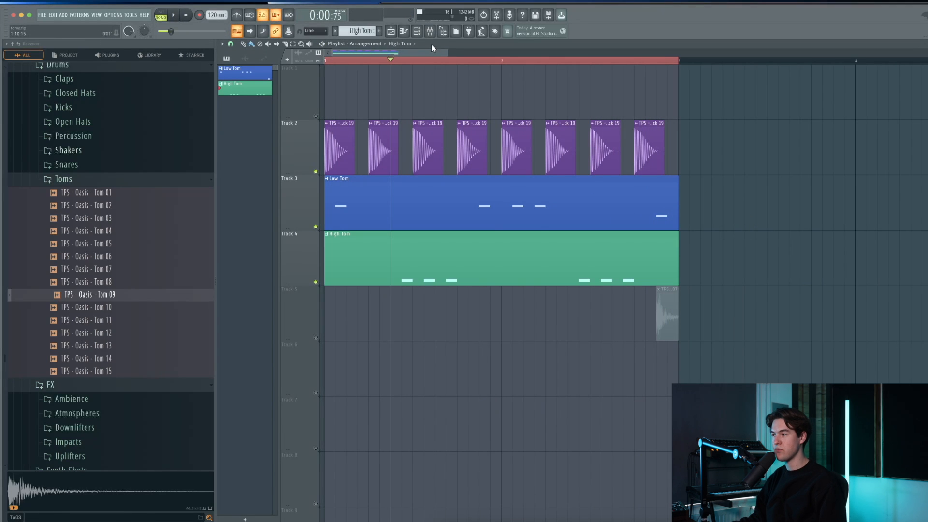
Load Fruity Delay 3 in slot 2 of the High Tom mixer track and set its delay model to ping pong.
click(431, 37)
click(773, 272)
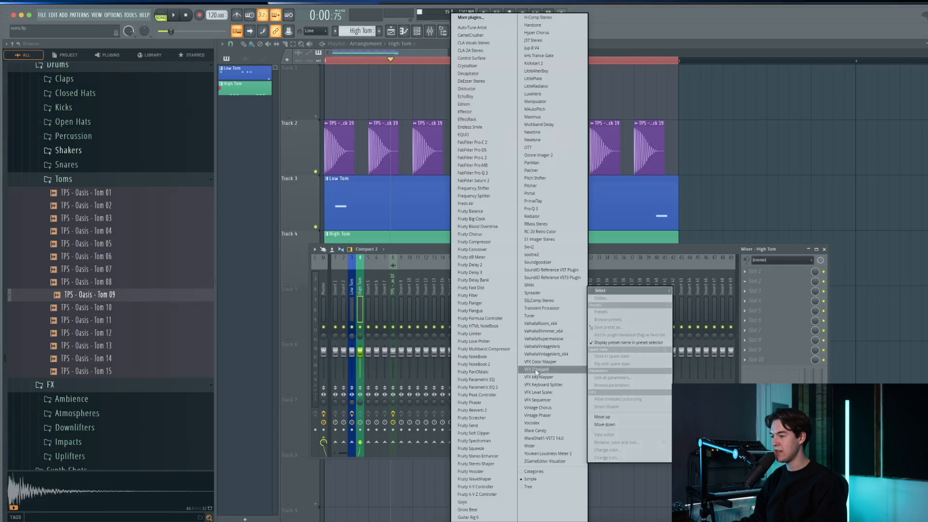
click(486, 272)
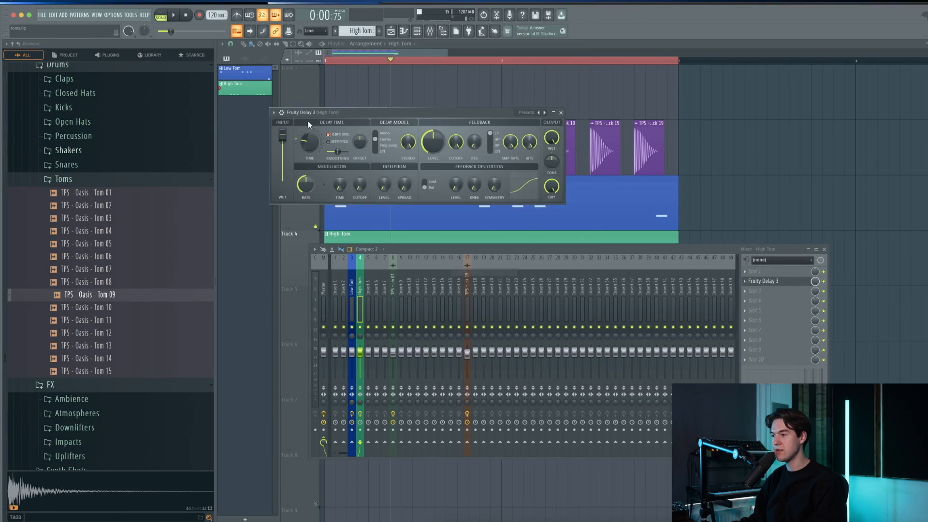
drag(337, 117, 423, 268)
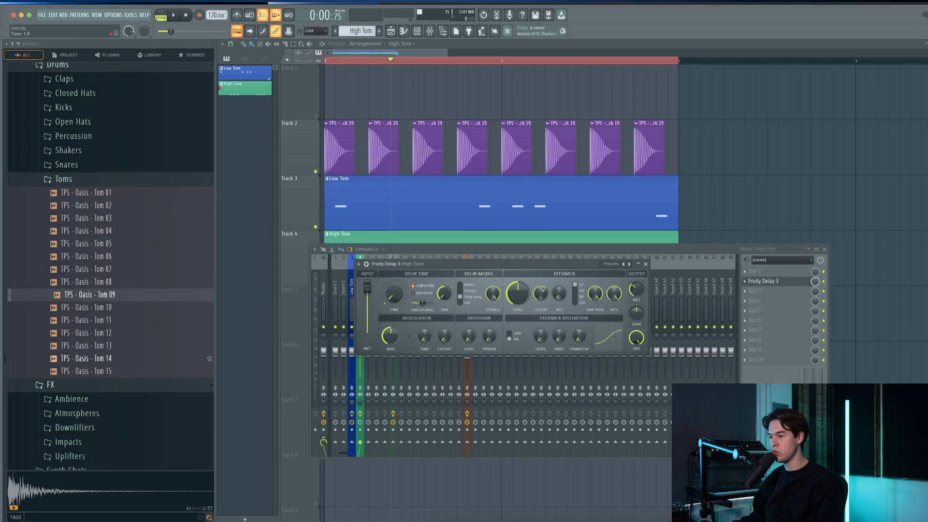
Set Fruity Delay 3's feedback level to about 45% and adjust its wet output during playback, then close the plugin.
drag(411, 263, 398, 246)
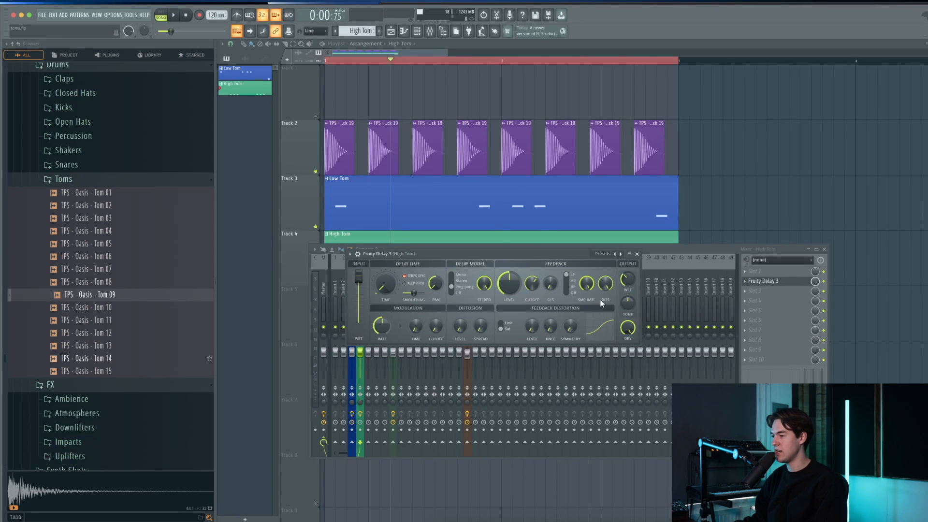
key(space)
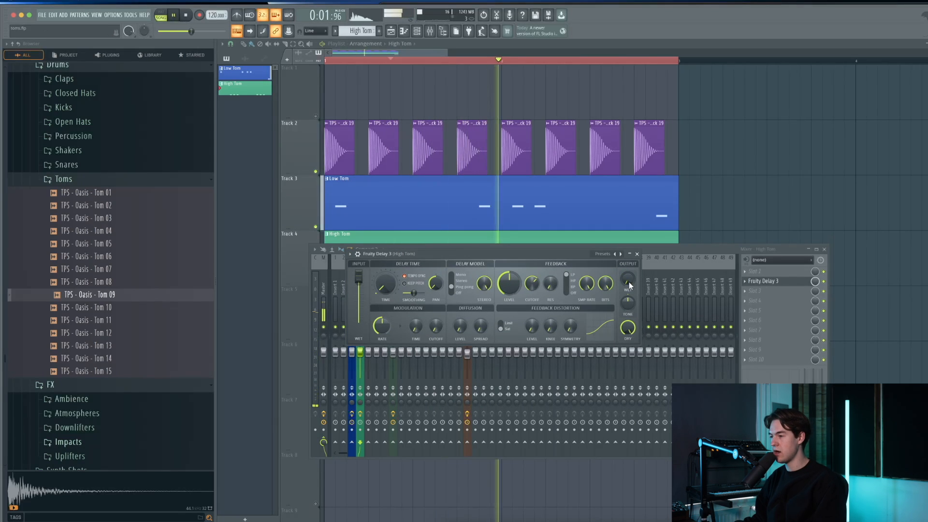
drag(630, 286, 627, 281)
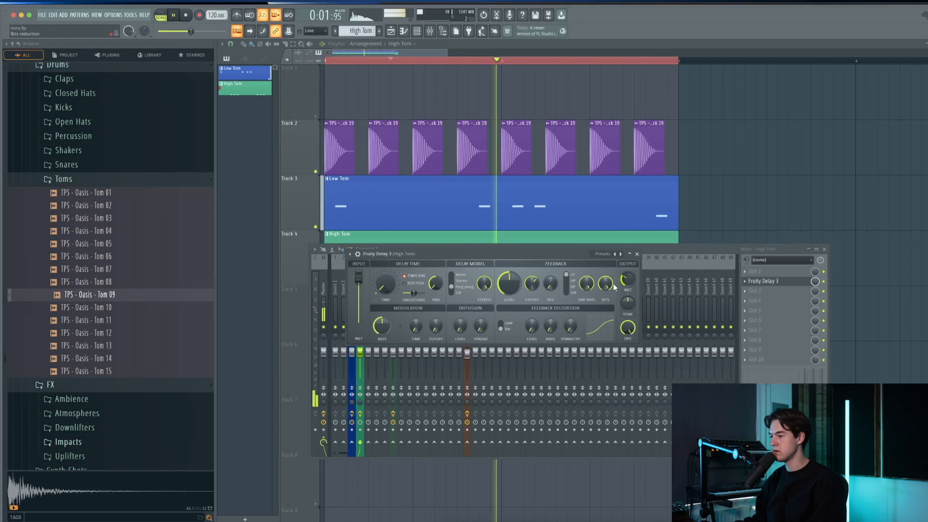
drag(509, 281, 509, 291)
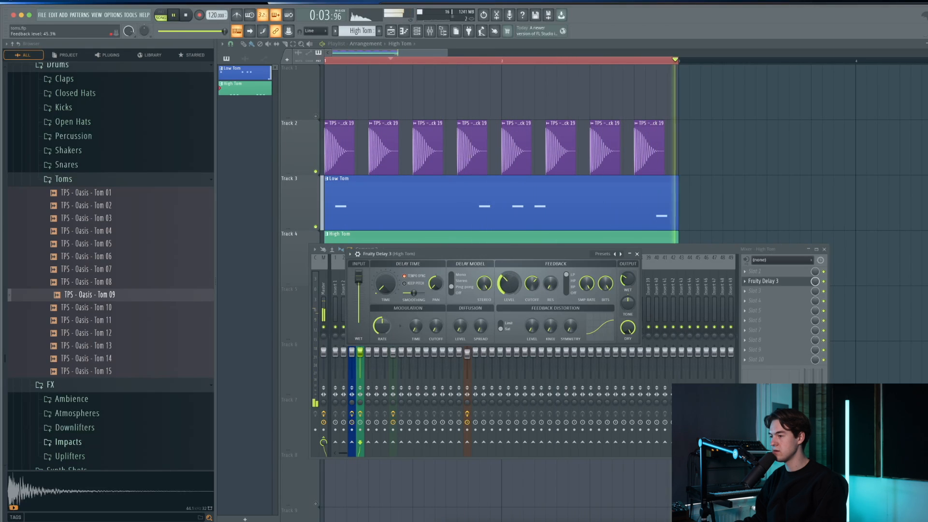
drag(628, 279, 628, 283)
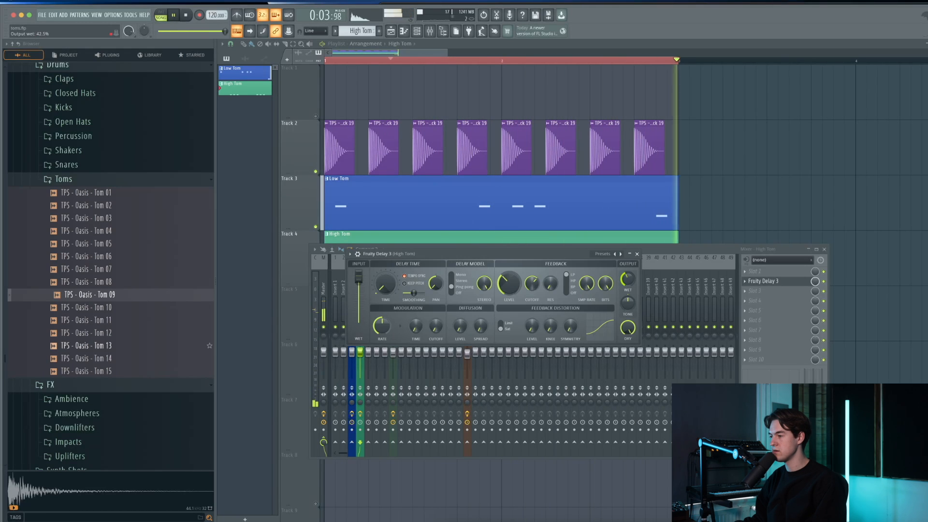
drag(629, 283, 629, 287)
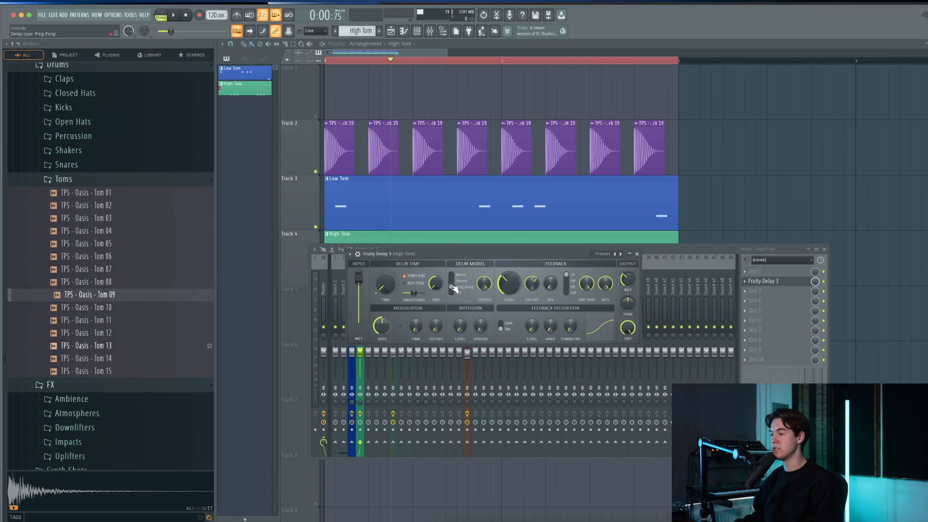
click(638, 255)
Load ValhallaRoom in slot 3 of the High Tom mixer track and move its window clear of the kick clips.
click(750, 291)
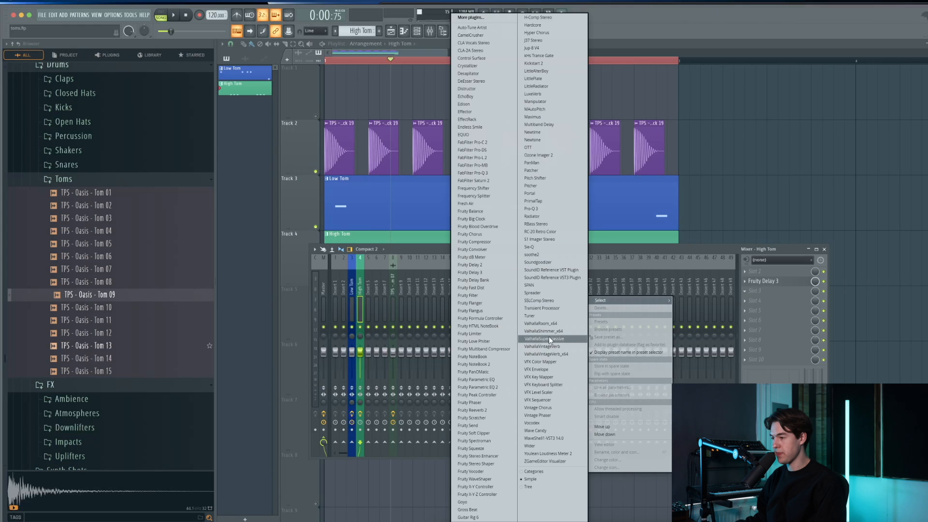
click(550, 323)
drag(177, 80, 444, 229)
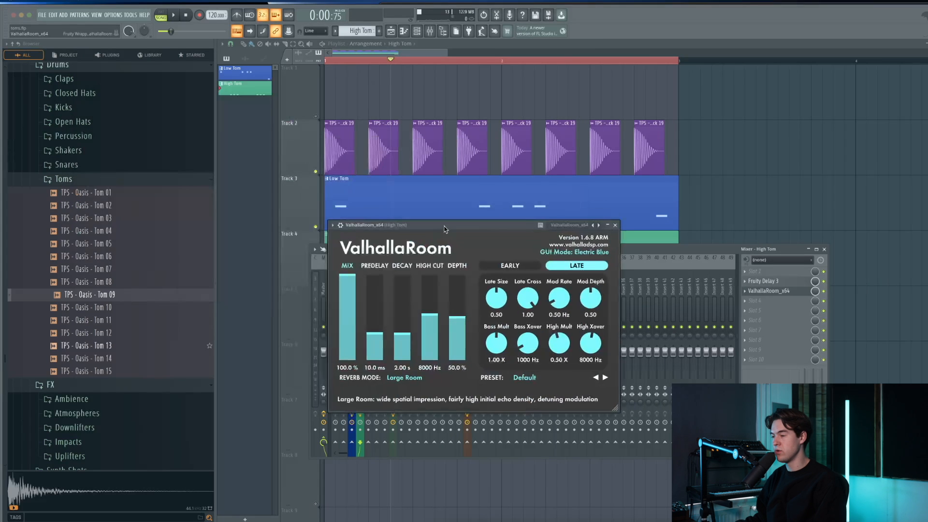
Set the high tom reverb to about 15.5% Mix, 0.53 s Decay, 6380 Hz High Cut and 45.8% Depth during playback.
key(space)
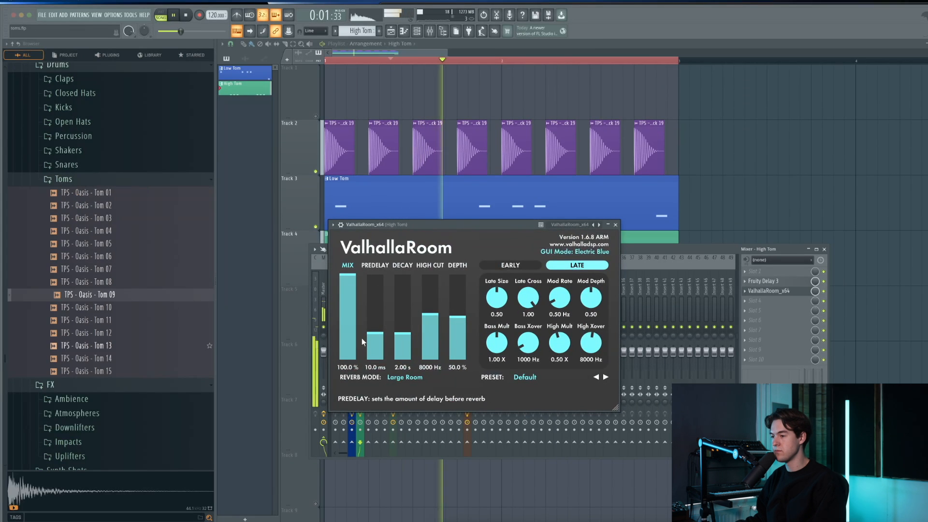
drag(347, 278, 347, 341)
drag(403, 335, 405, 344)
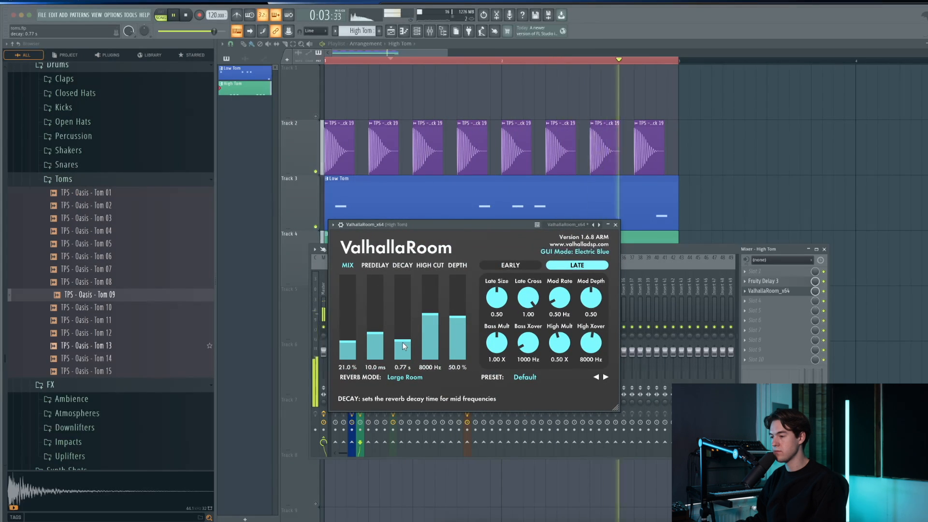
drag(347, 342, 354, 352)
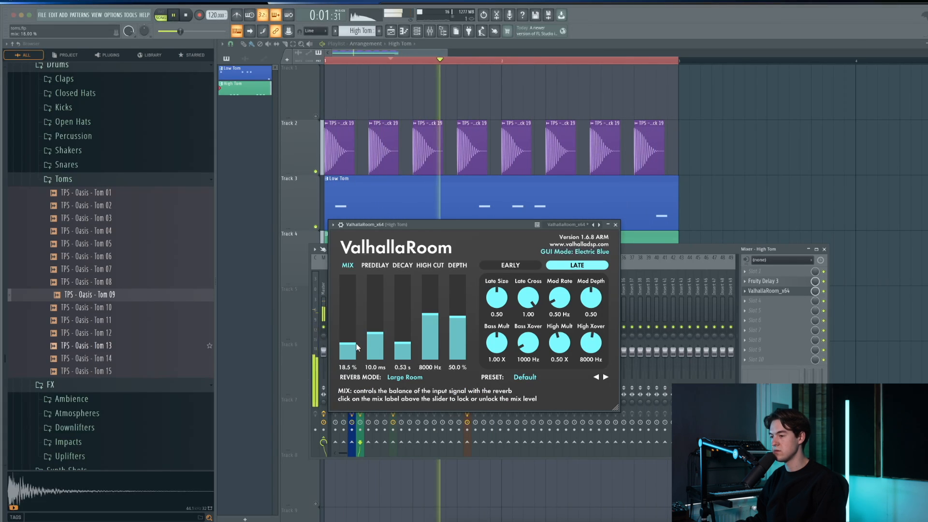
drag(430, 316, 457, 321)
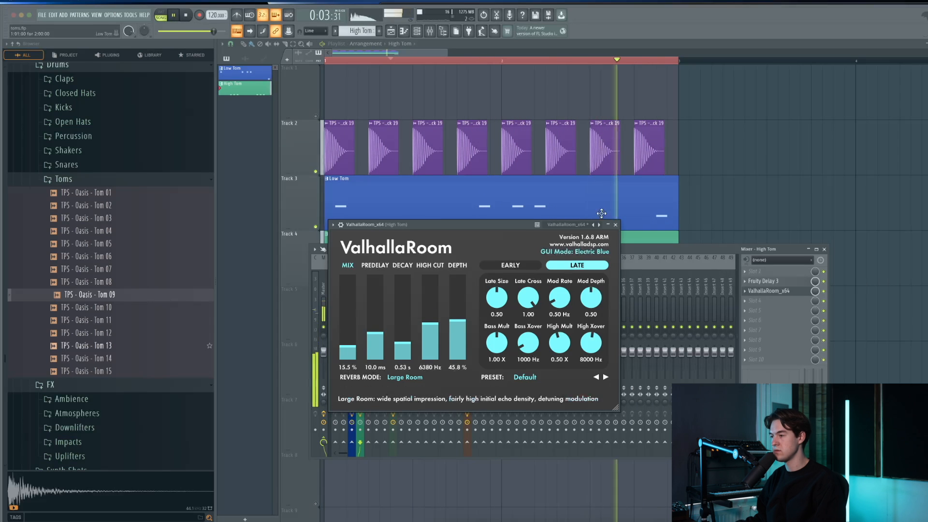
click(615, 225)
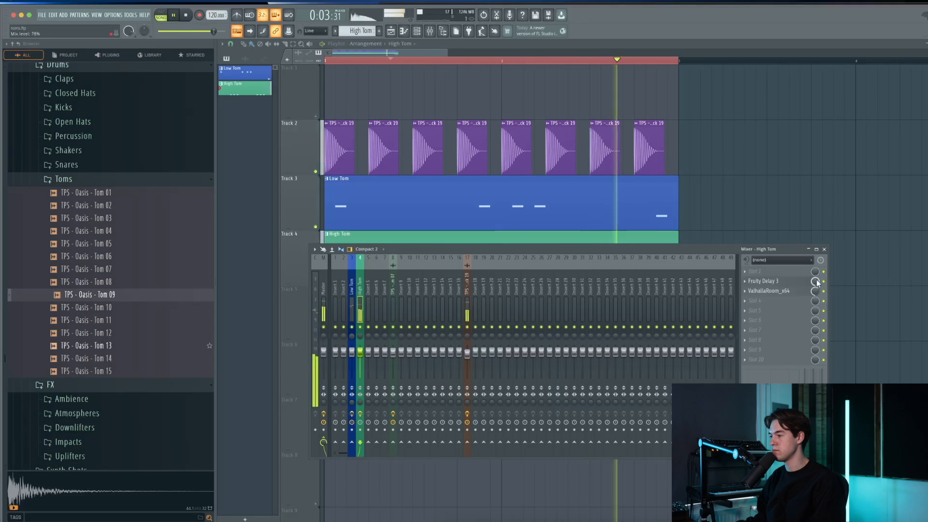
Hide the mixer, unmute the accent tom on Track 5 and audition it with the kick and both tom patterns.
key(F9)
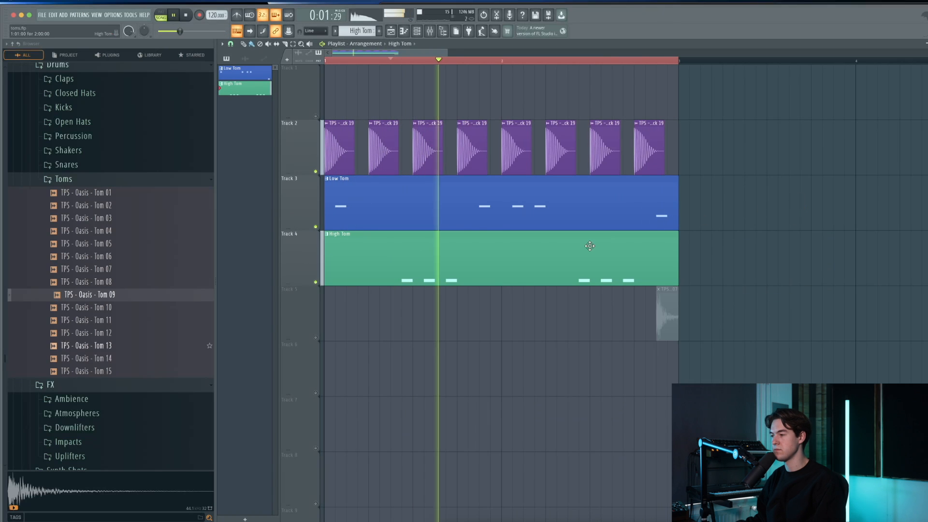
click(315, 338)
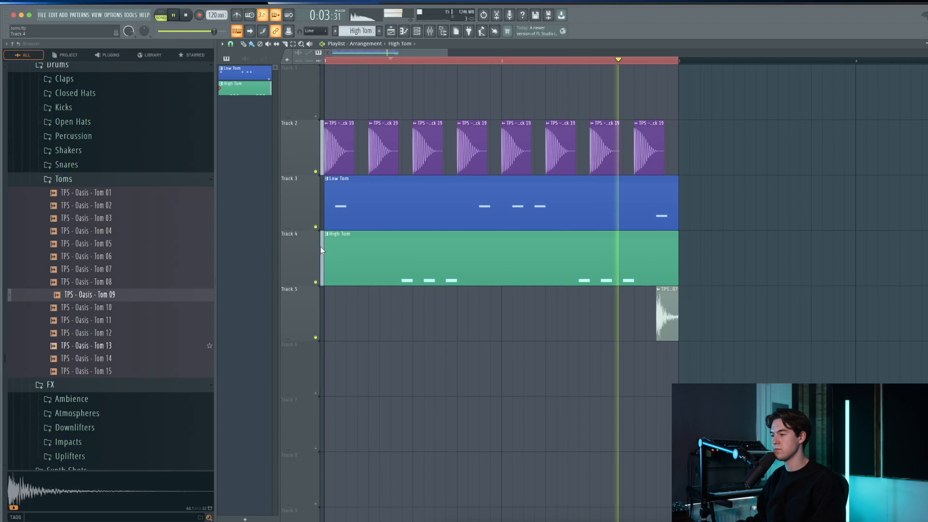
scroll(393, 319, down, 2)
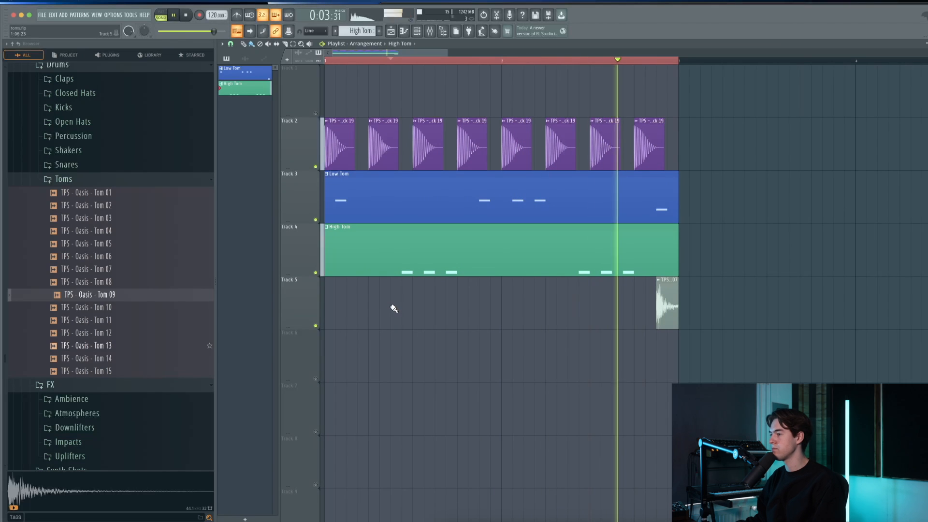
scroll(393, 306, down, 1)
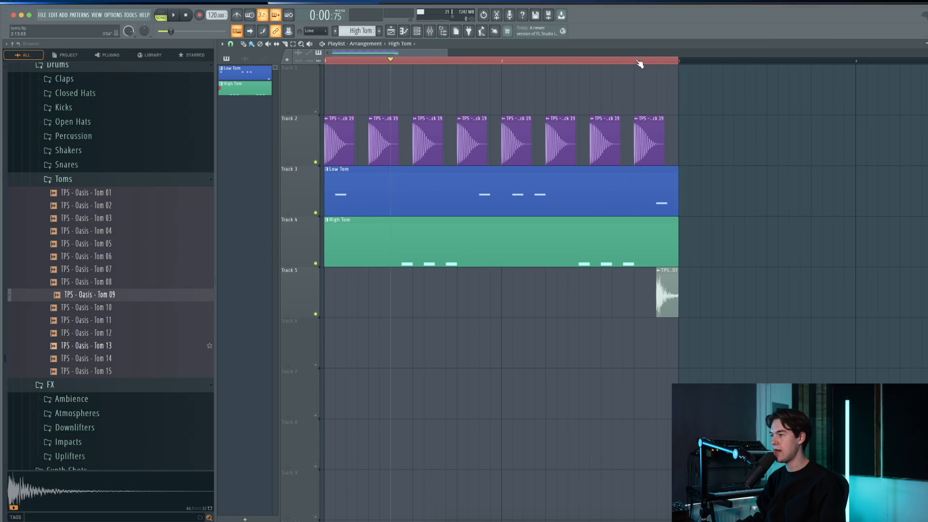
Load Fruity Stereo Shaper in slot 3 of the Tom 07 mixer track and offset its delay and phase, with dephasing at about 35% right.
click(432, 33)
click(392, 289)
click(774, 290)
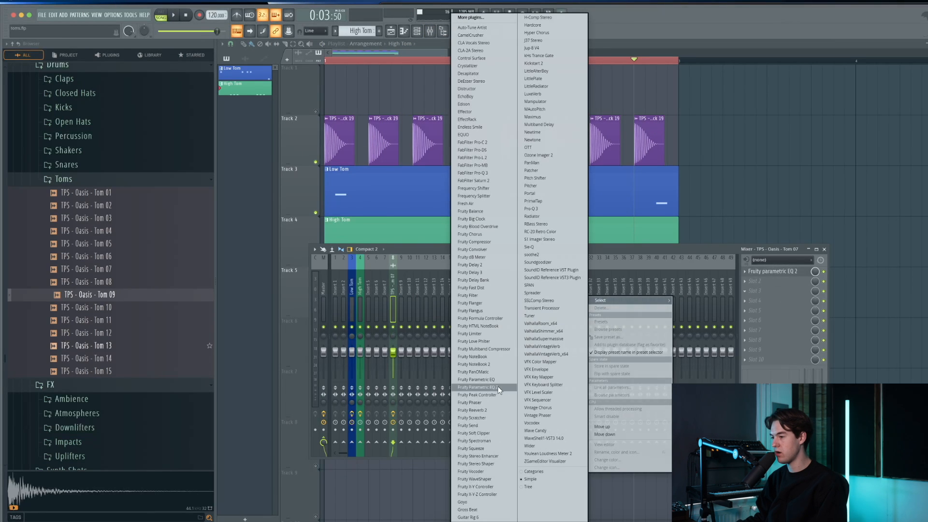
click(475, 463)
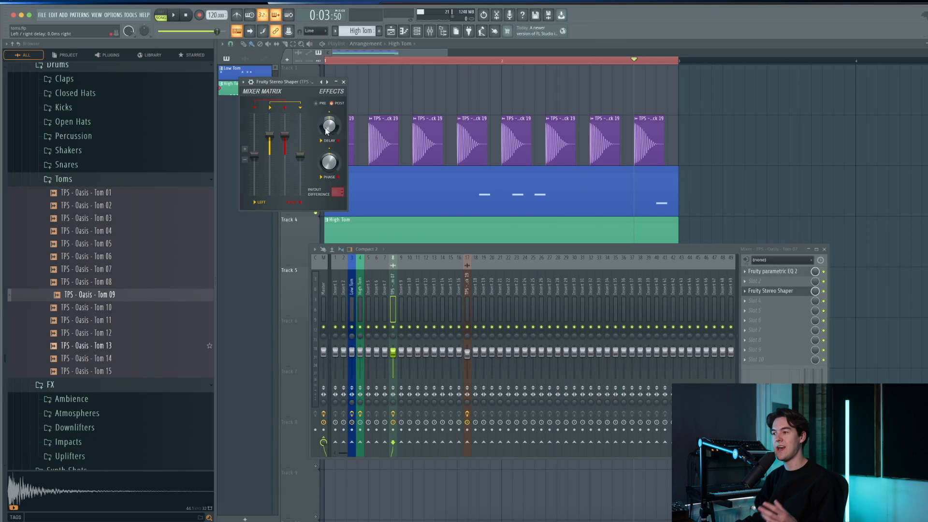
drag(293, 100, 330, 200)
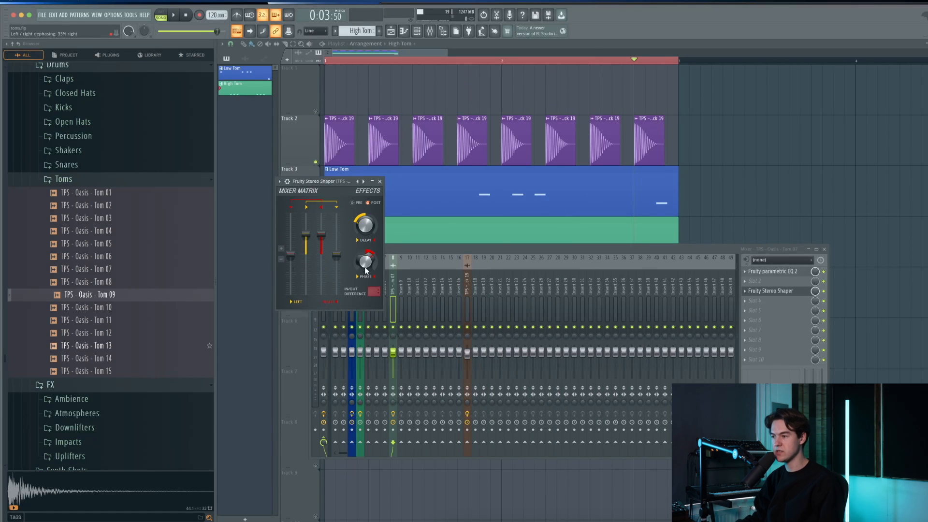
Close the open windows, reopen the mixer and audition the stereo-shaped accent tom in the full groove.
key(F12)
key(space)
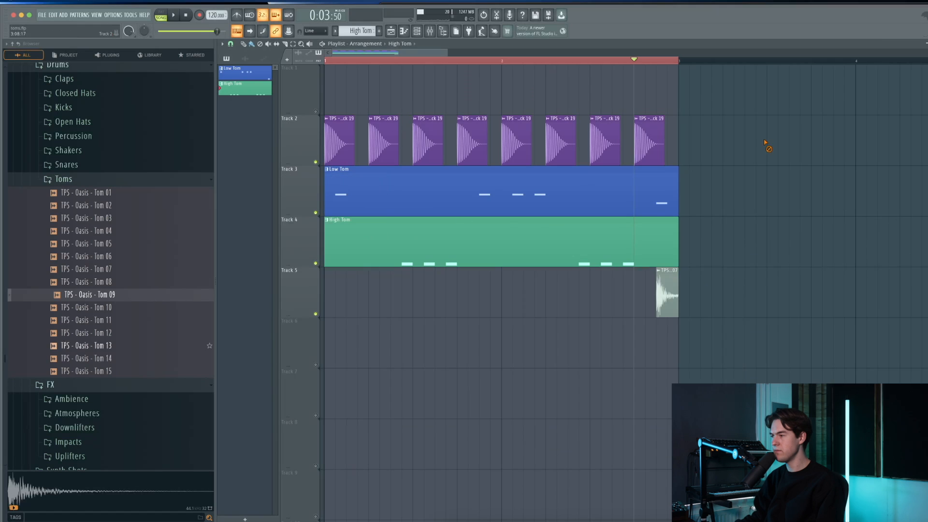
click(430, 31)
key(space)
key(space)
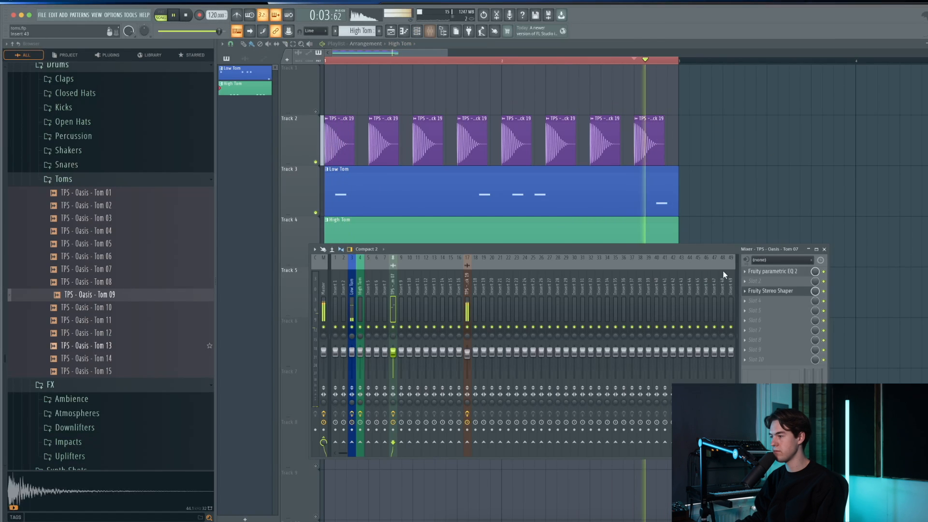
Check the accent tom's Fruity Stereo Shaper against the playing groove, close the plugin and mixer, and stop playback.
click(769, 292)
key(space)
key(space)
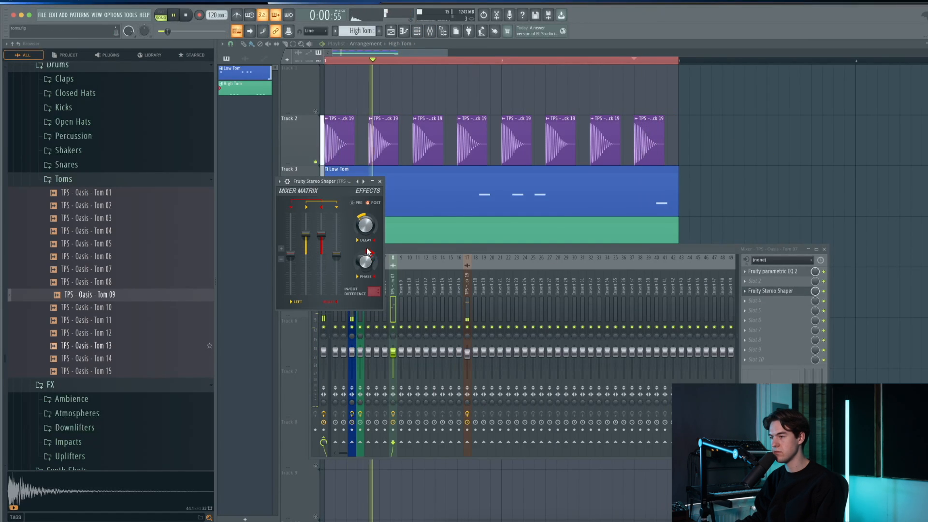
click(380, 181)
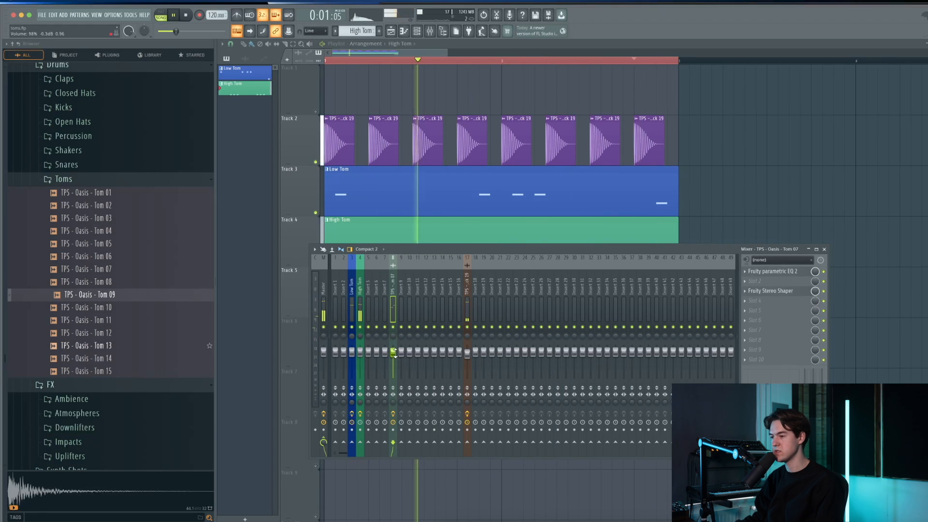
key(F9)
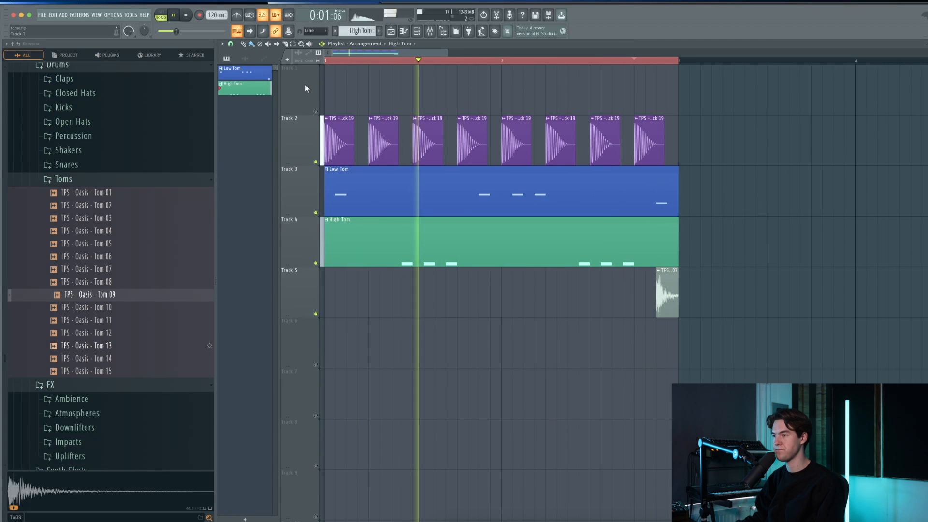
key(space)
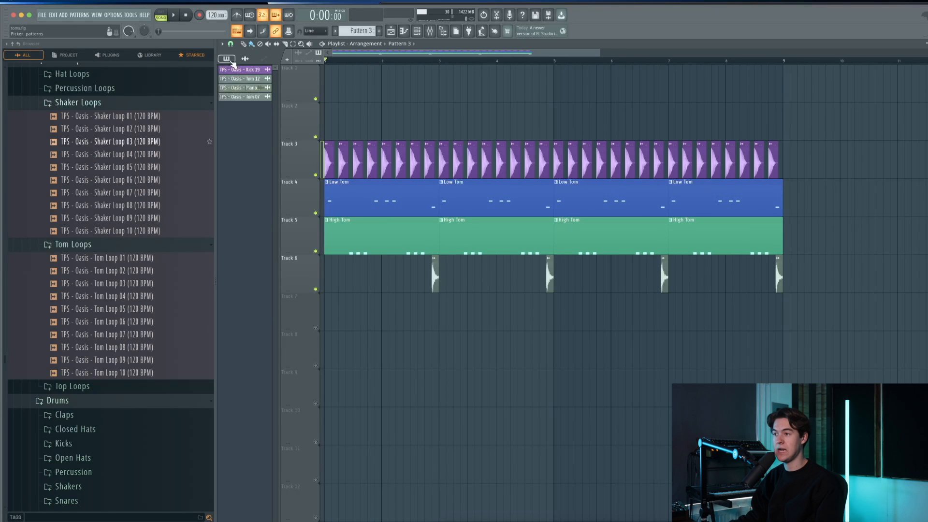
Place Pattern 3 at the start of Track 1 and audition it with the kick and toms.
drag(237, 112, 371, 79)
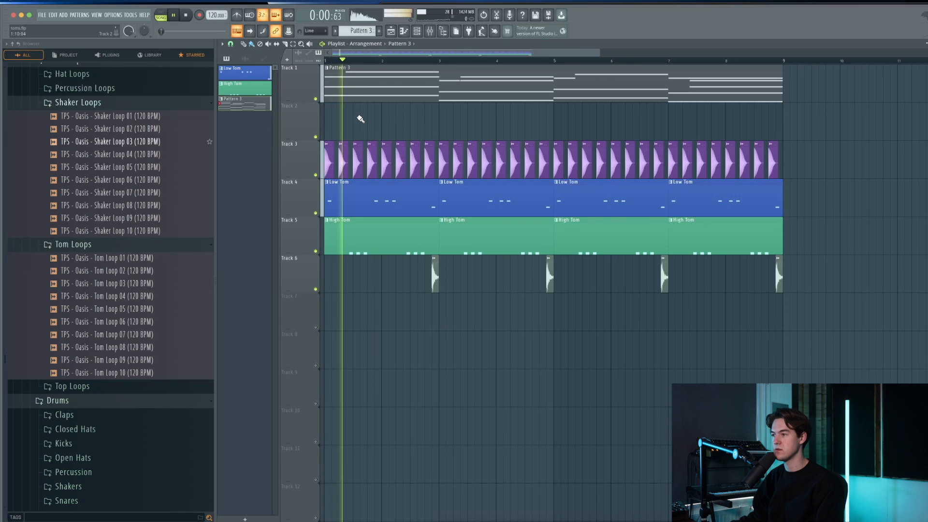
key(space)
Audition several Oasis samples from the Shaker Loops folder, including Shaker Loop 03 and Shaker Loop 06.
click(140, 119)
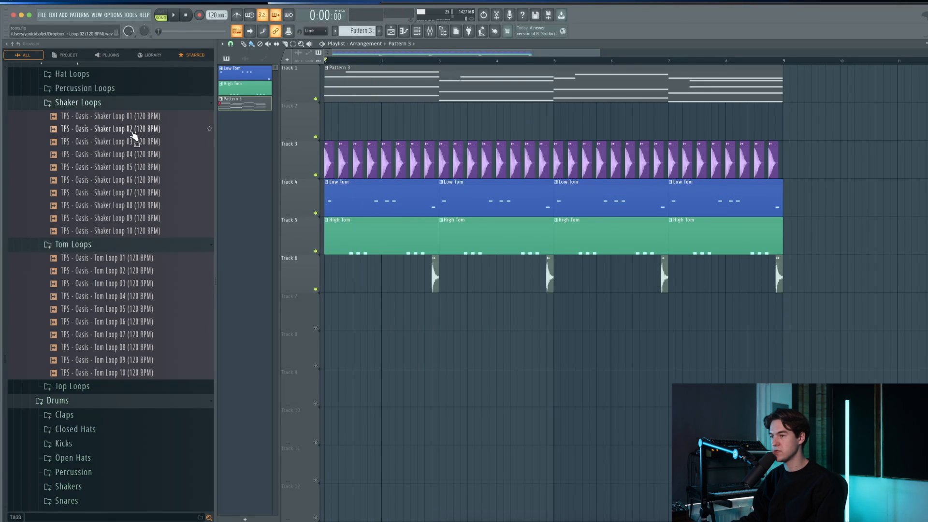
click(135, 142)
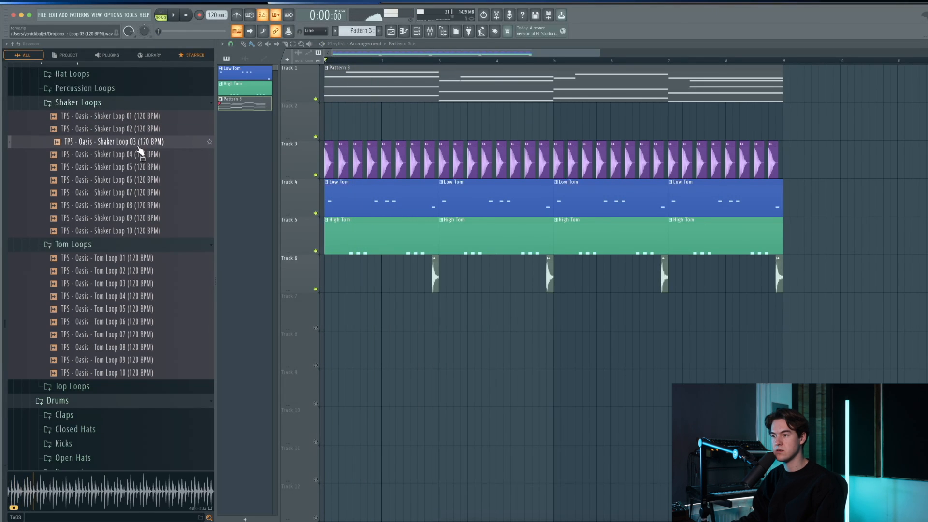
click(140, 205)
click(146, 193)
click(147, 182)
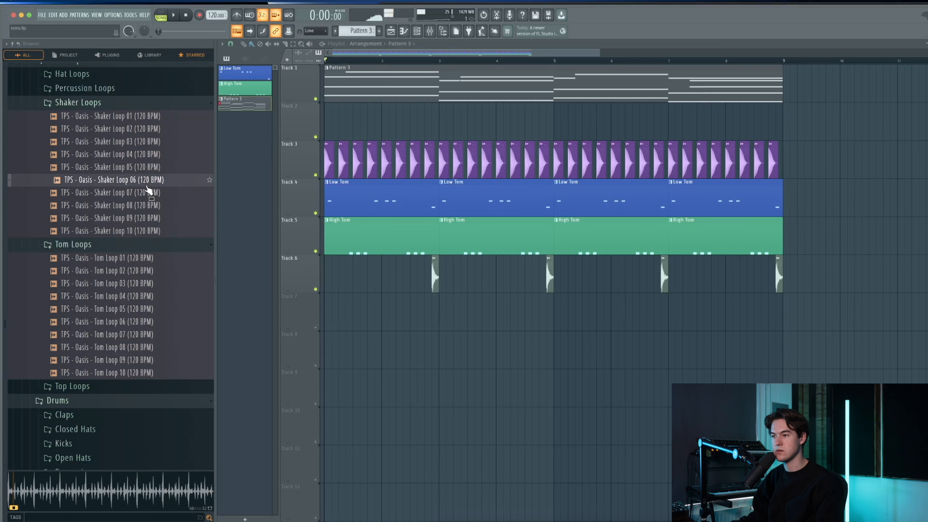
Place Shaker Loop 06 on Track 7 across all eight bars and check its audio clip settings during playback.
drag(262, 272, 316, 517)
key(space)
drag(600, 359, 581, 314)
double_click(579, 312)
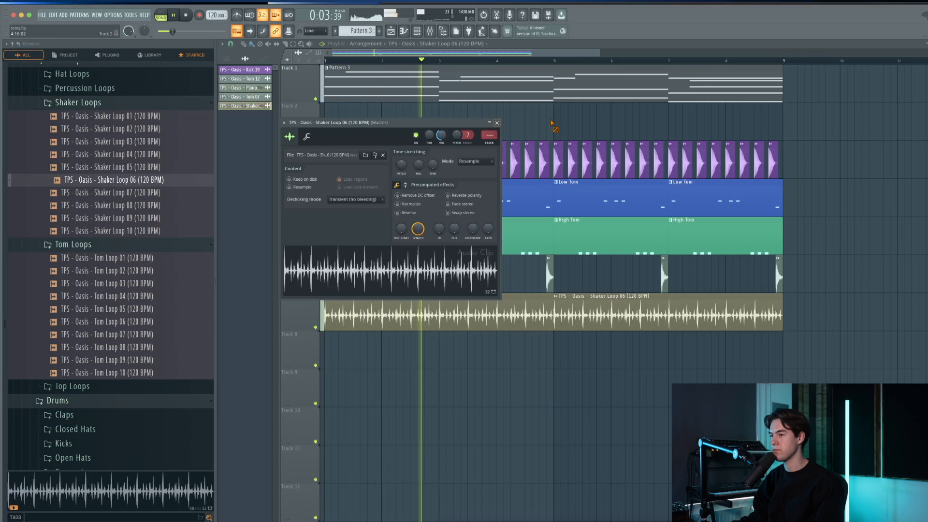
click(496, 122)
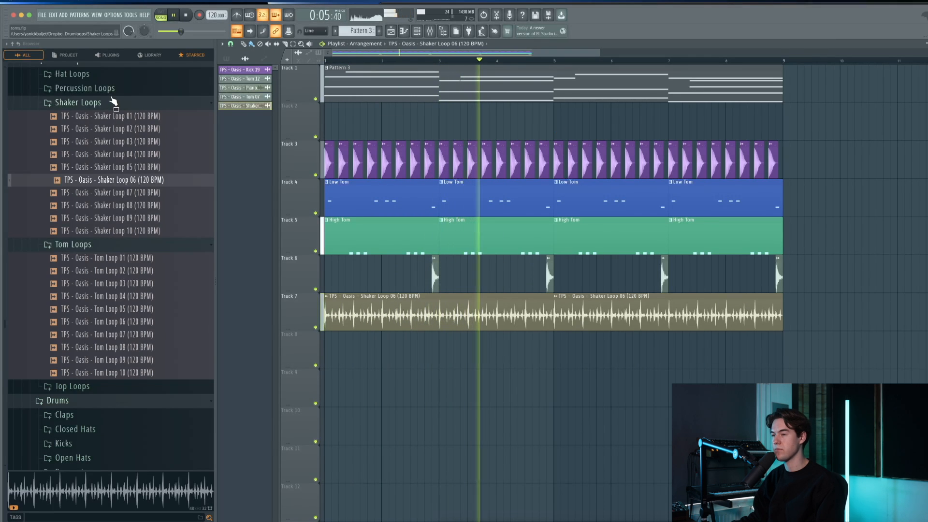
Add a sample from the Percussion Loops folder to the playlist below the shaker loop.
click(85, 88)
key(space)
drag(131, 141, 393, 377)
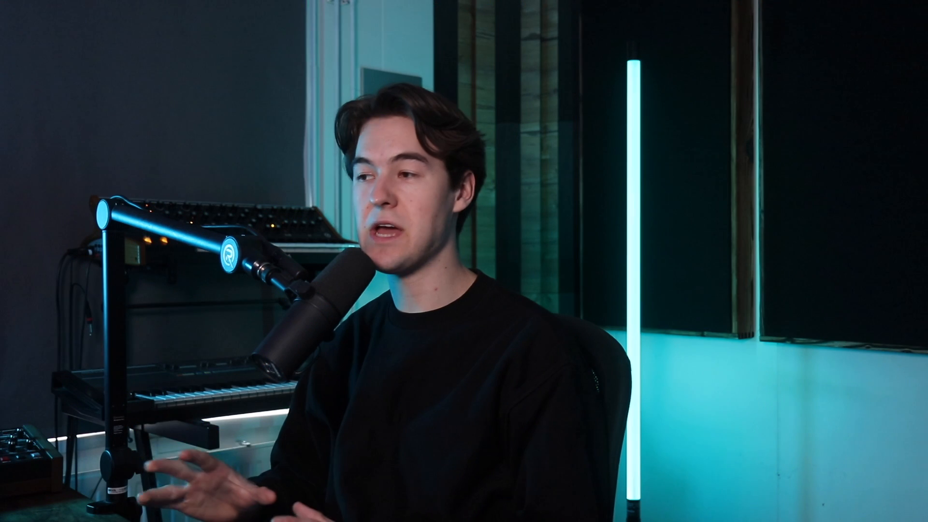